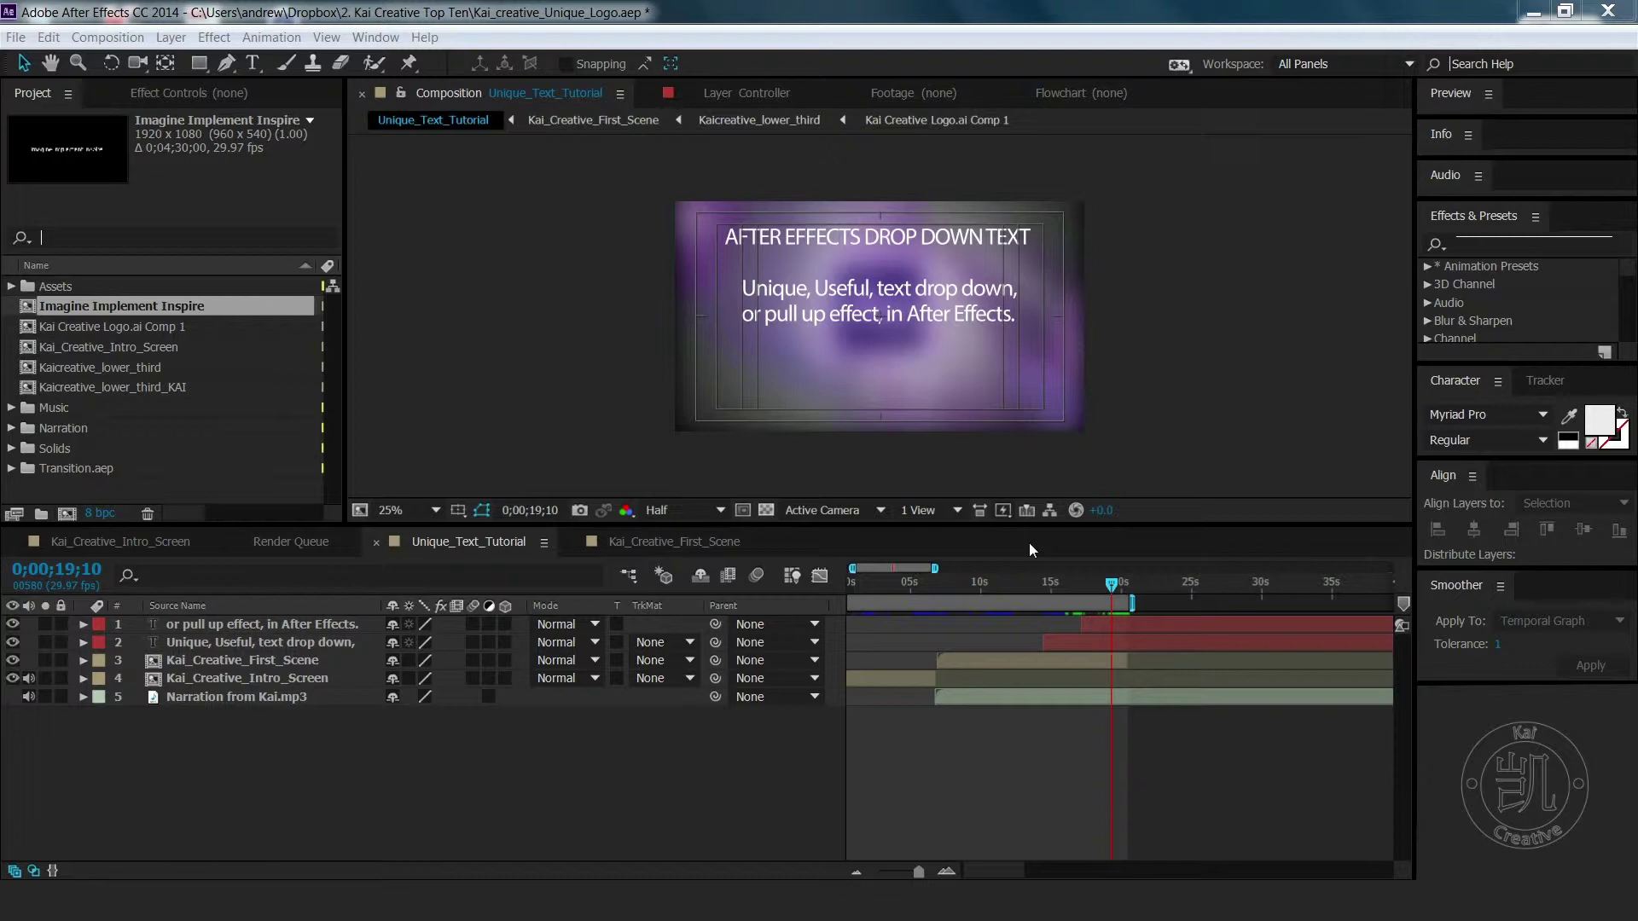
# Create a new composition with the default settings
pyautogui.click(114, 39)
pyautogui.click(139, 62)
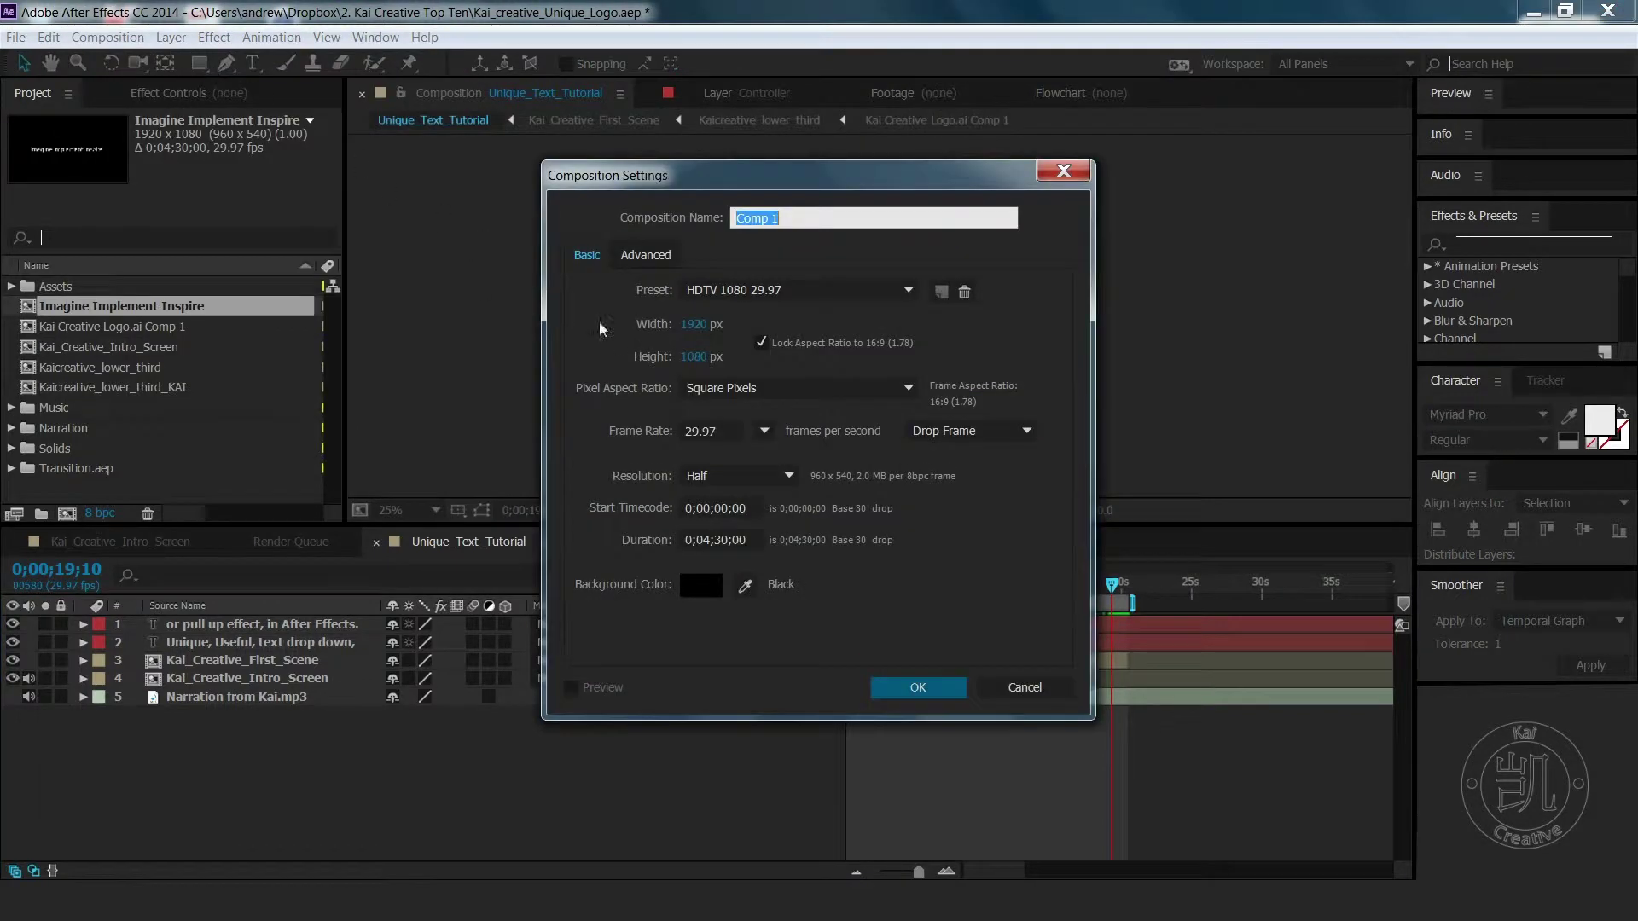
pyautogui.click(919, 688)
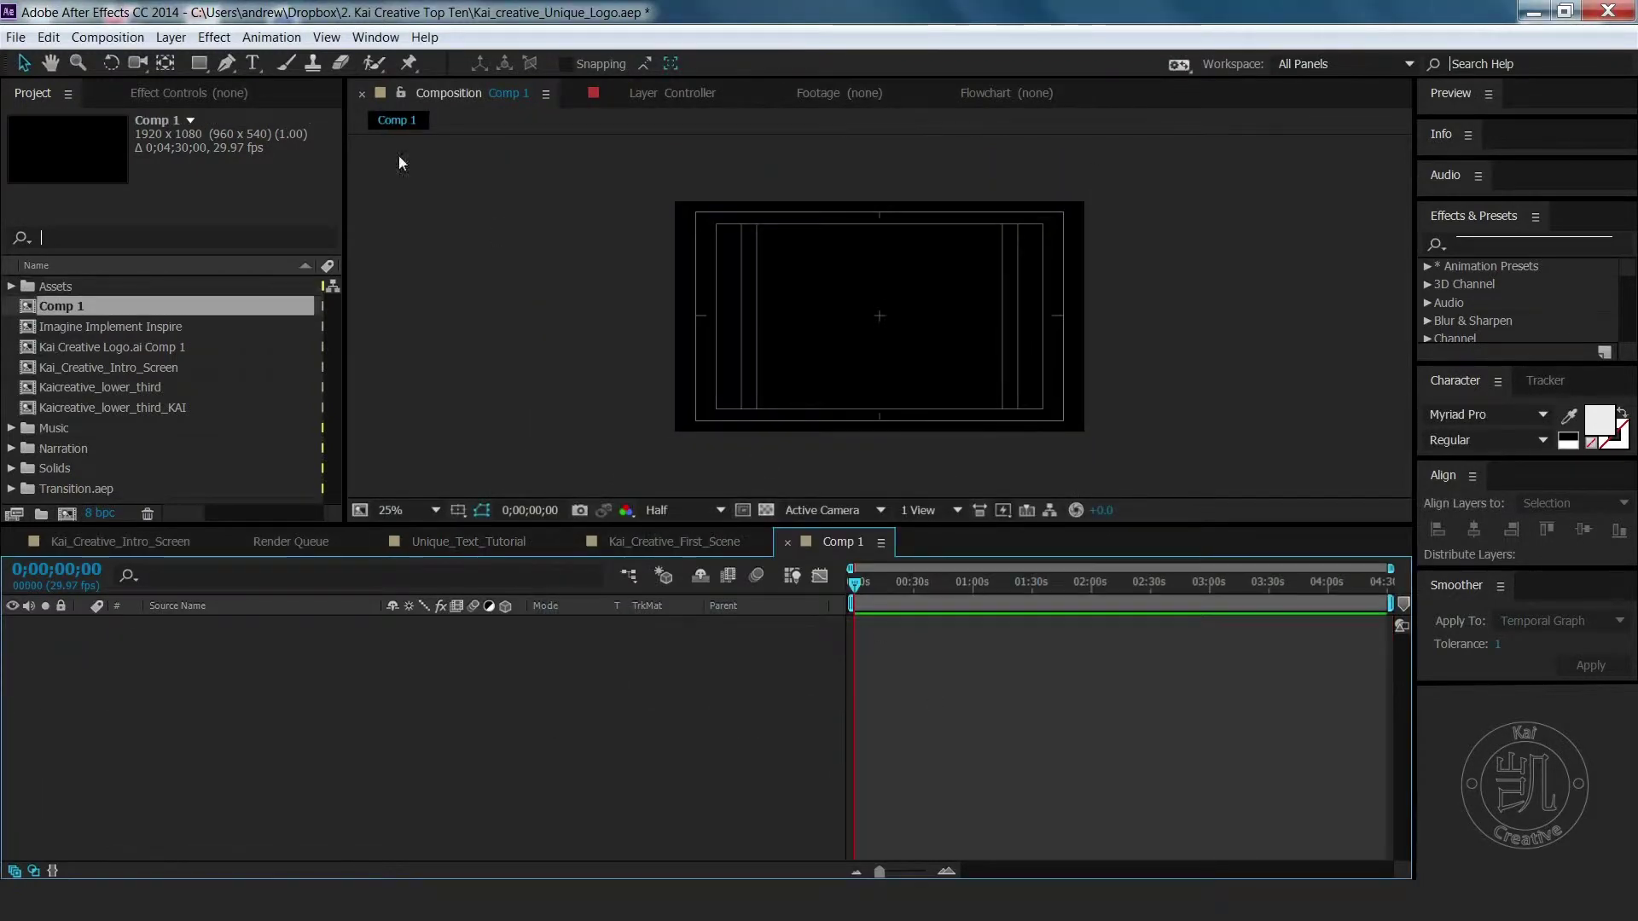
# Add a text layer reading 'Imagine Implement Inspire' in the viewer
pyautogui.hotkey('ctrl', 't')
pyautogui.click(757, 312)
pyautogui.write('Ima')
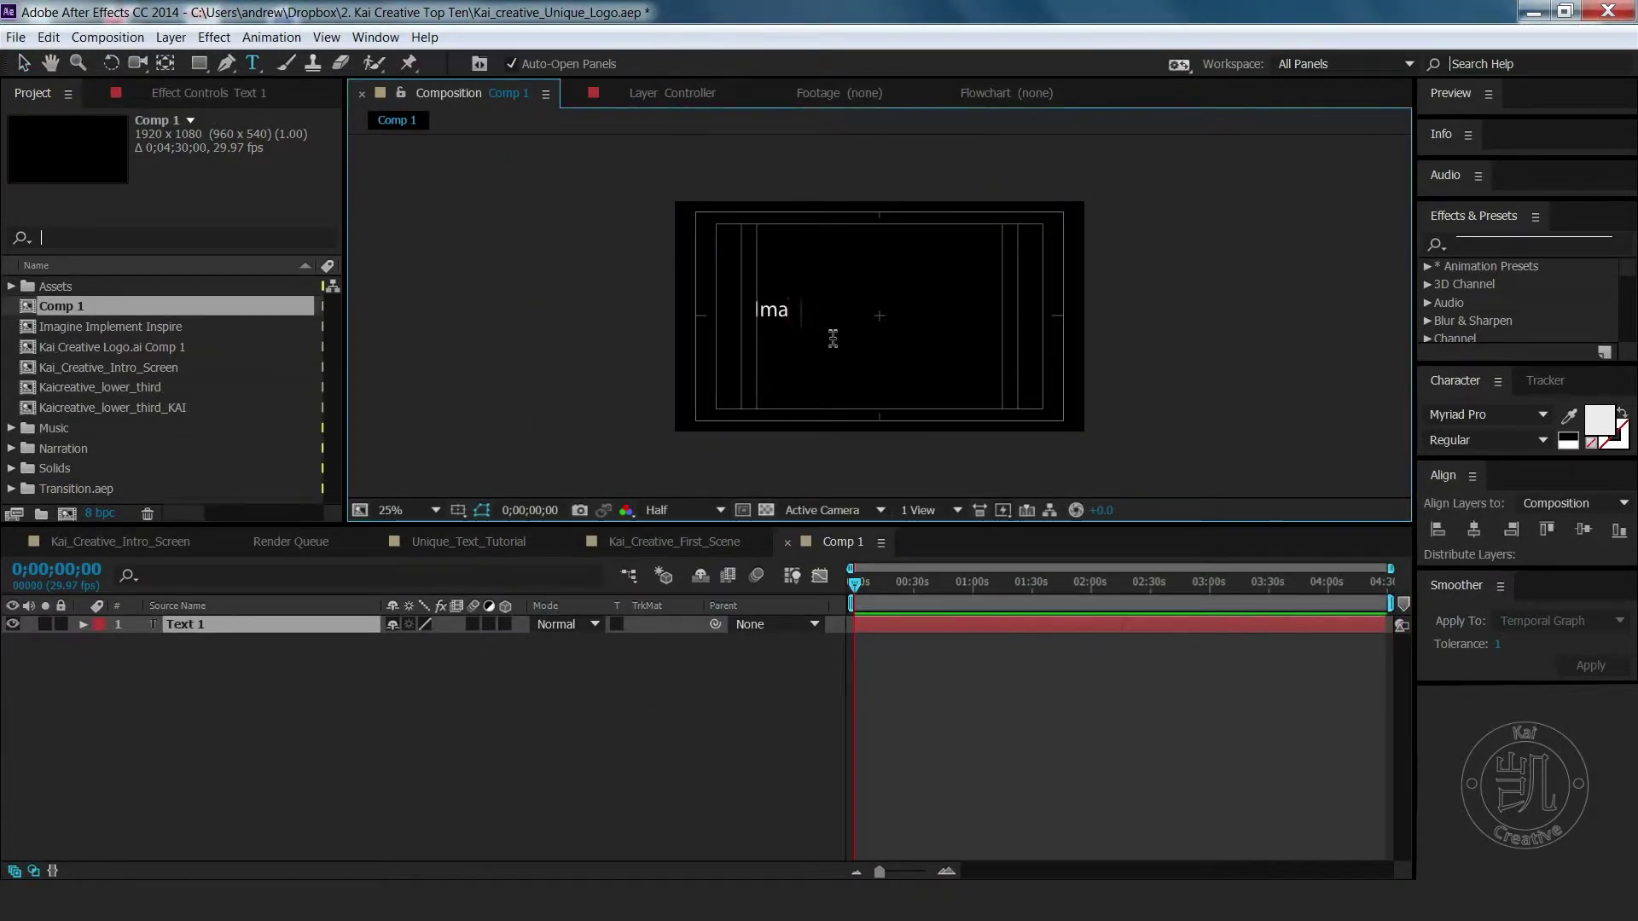
pyautogui.write('gine Implement ')
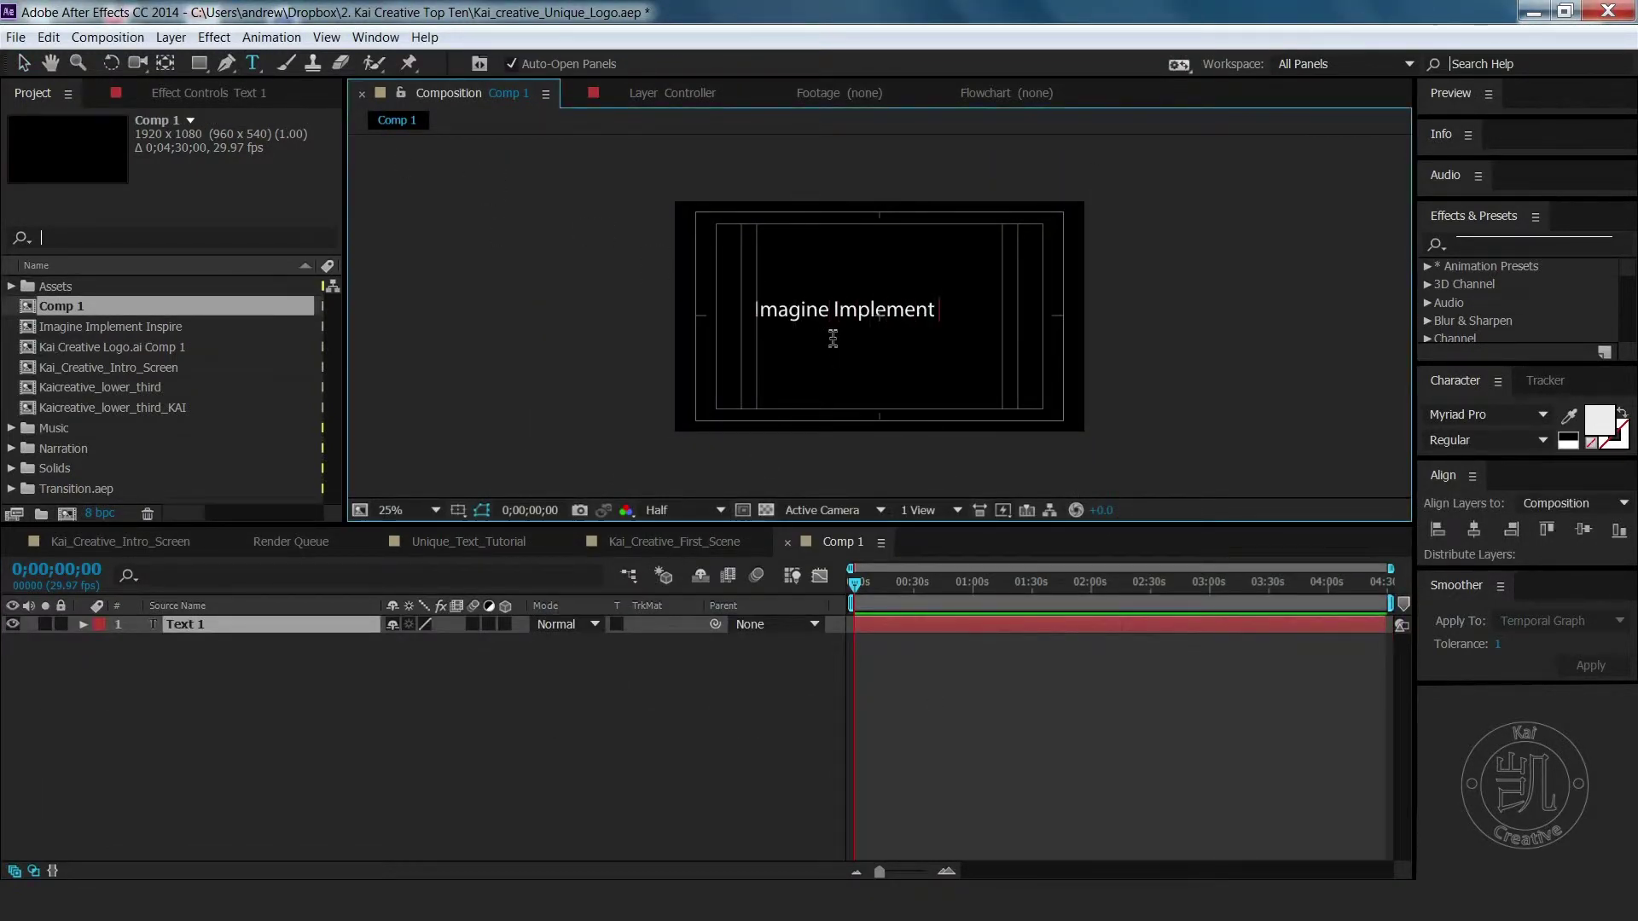
pyautogui.write('Inspire')
pyautogui.press('Escape')
pyautogui.press('v')
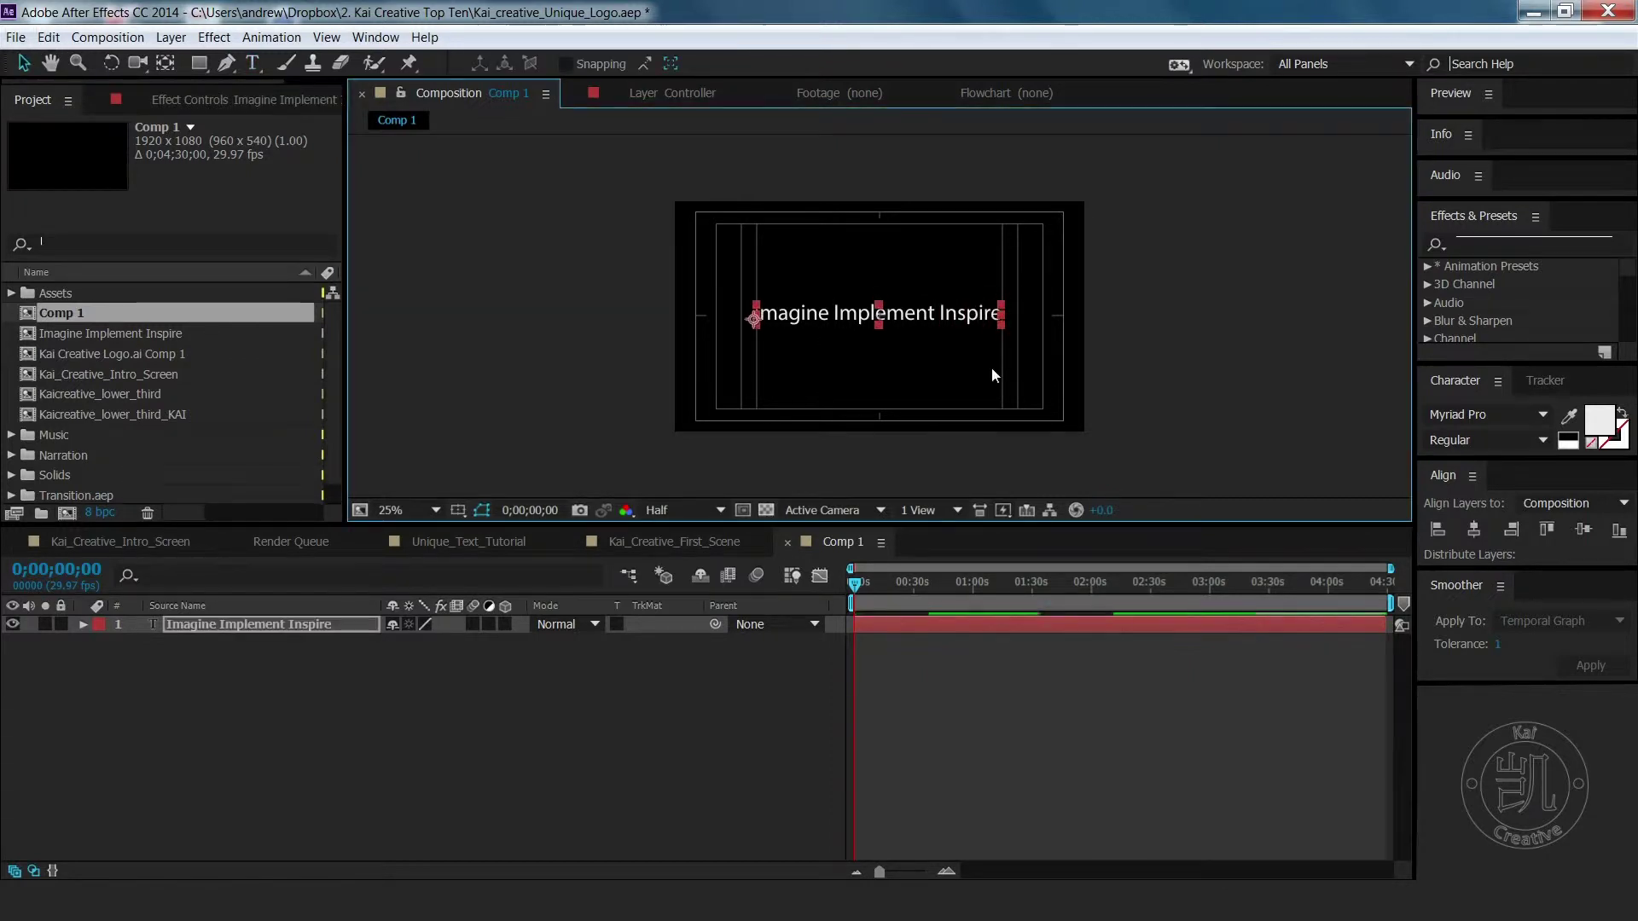
# Select the text layer and return the current time to the start
pyautogui.click(928, 645)
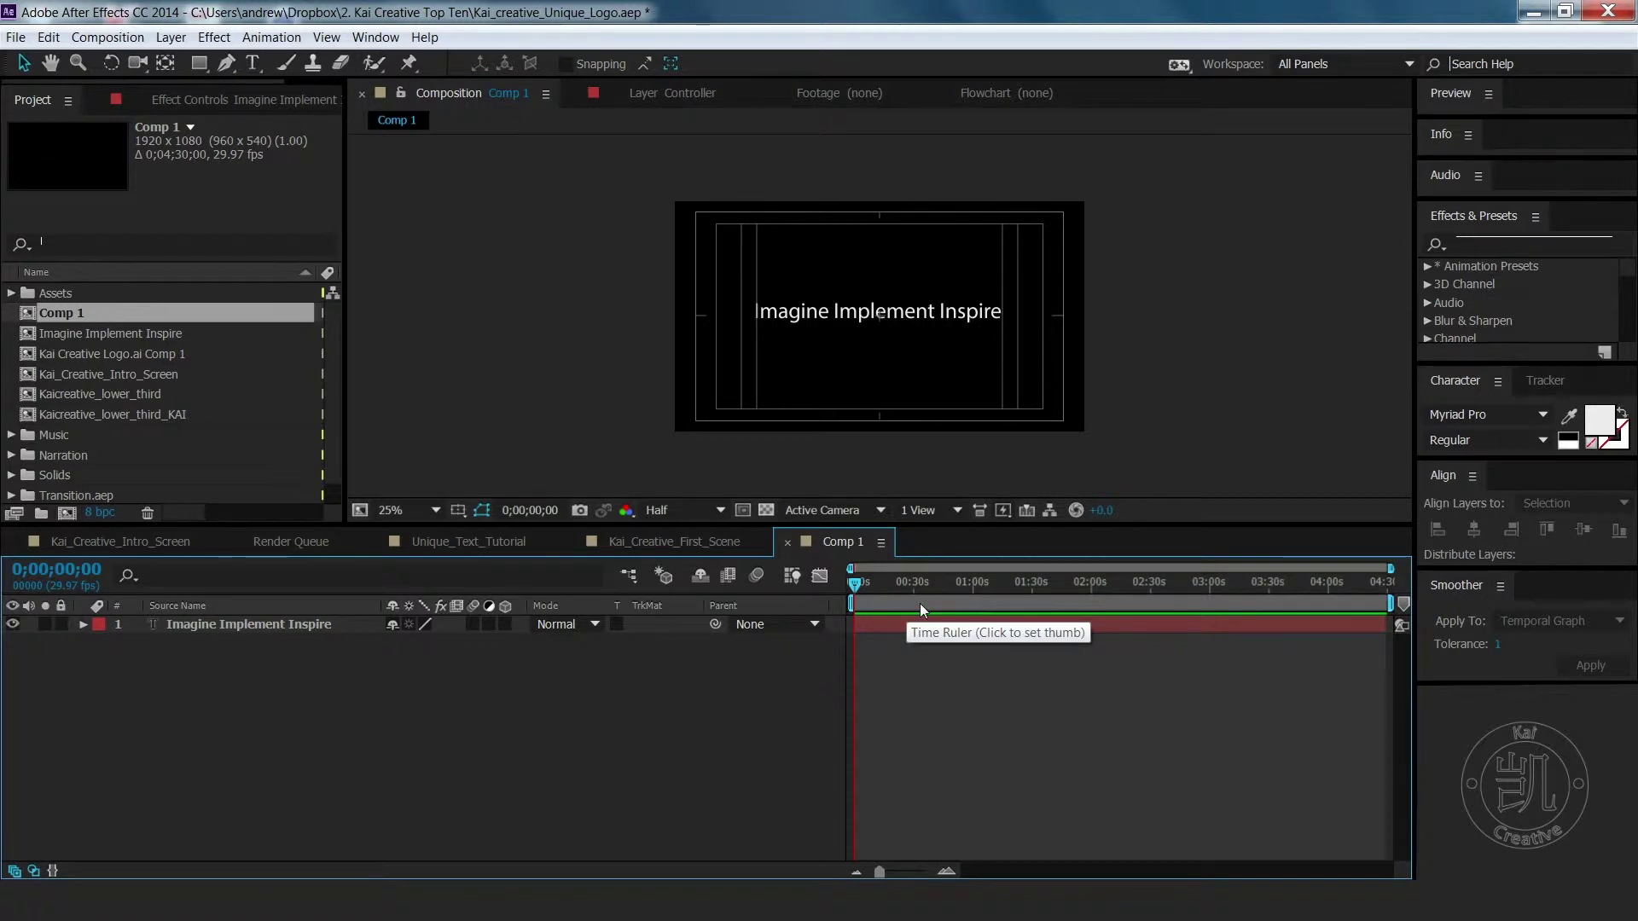
pyautogui.moveTo(920, 604)
pyautogui.mouseDown()
pyautogui.moveTo(838, 589)
pyautogui.moveTo(944, 598)
pyautogui.moveTo(949, 585)
pyautogui.mouseUp()
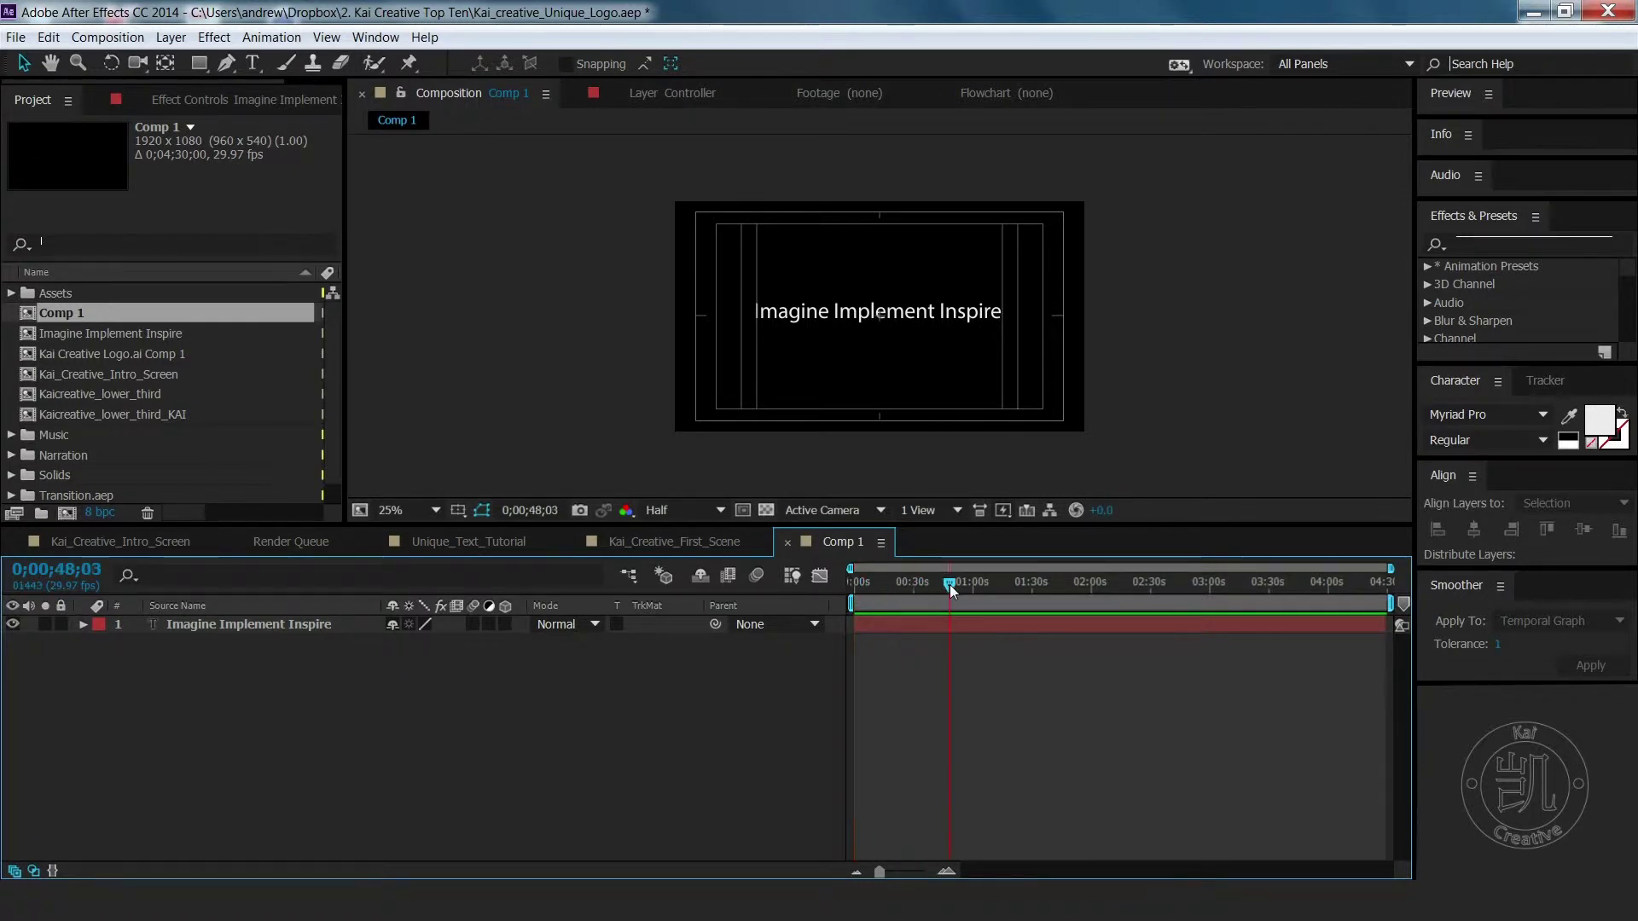
pyautogui.click(961, 622)
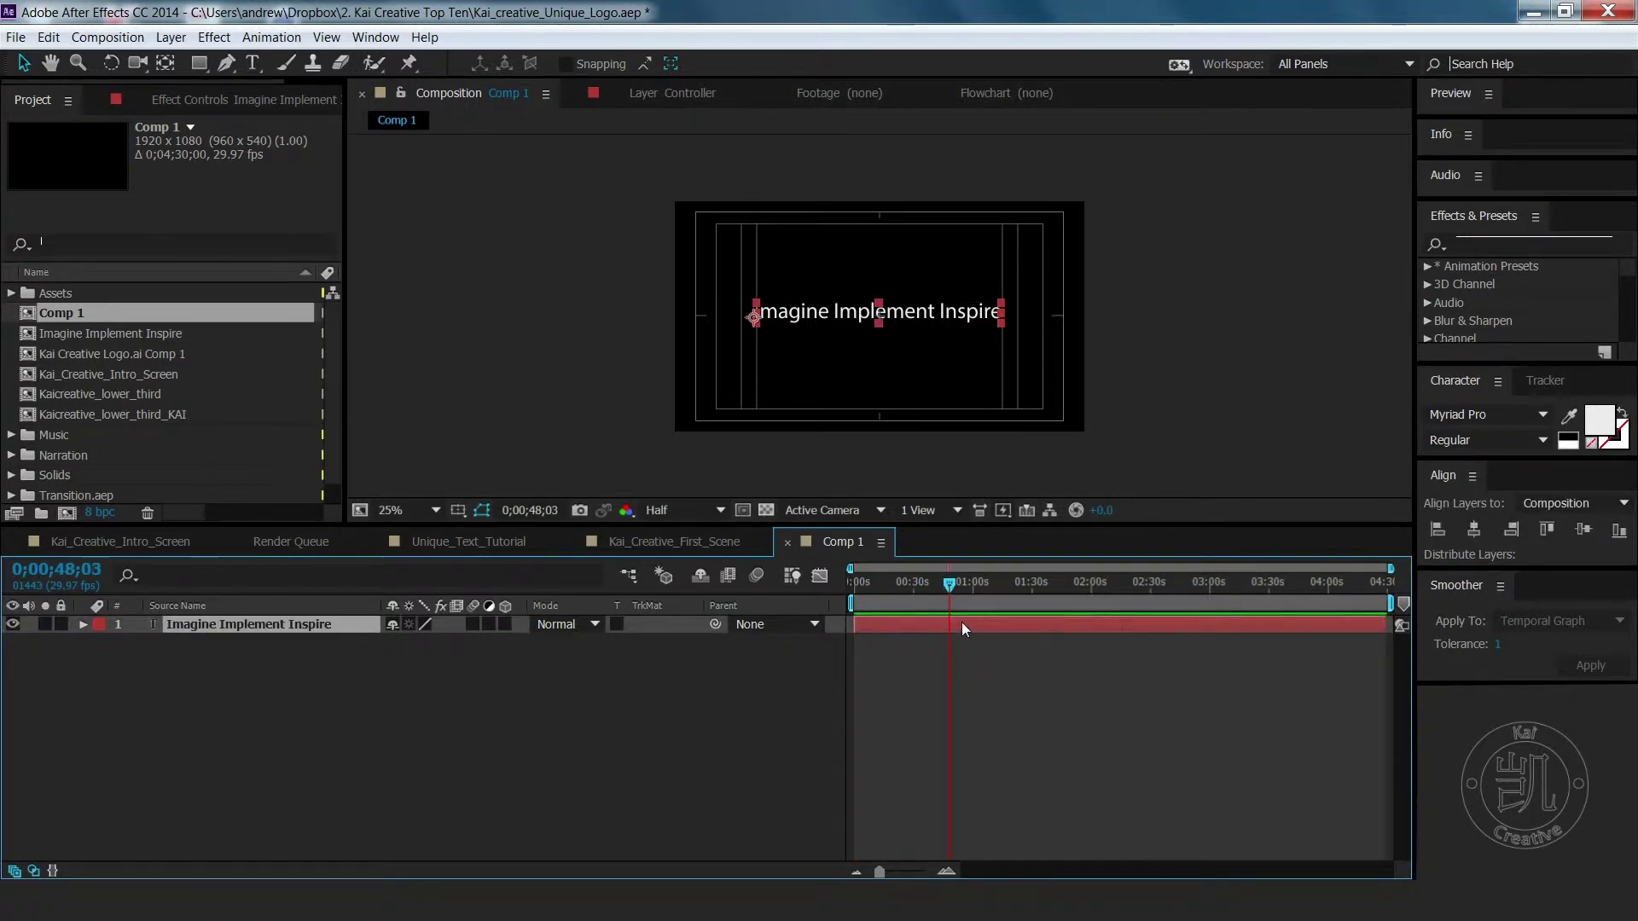
pyautogui.press('Home')
# Find the Fade Up Words preset and apply it to the text layer
pyautogui.click(1465, 242)
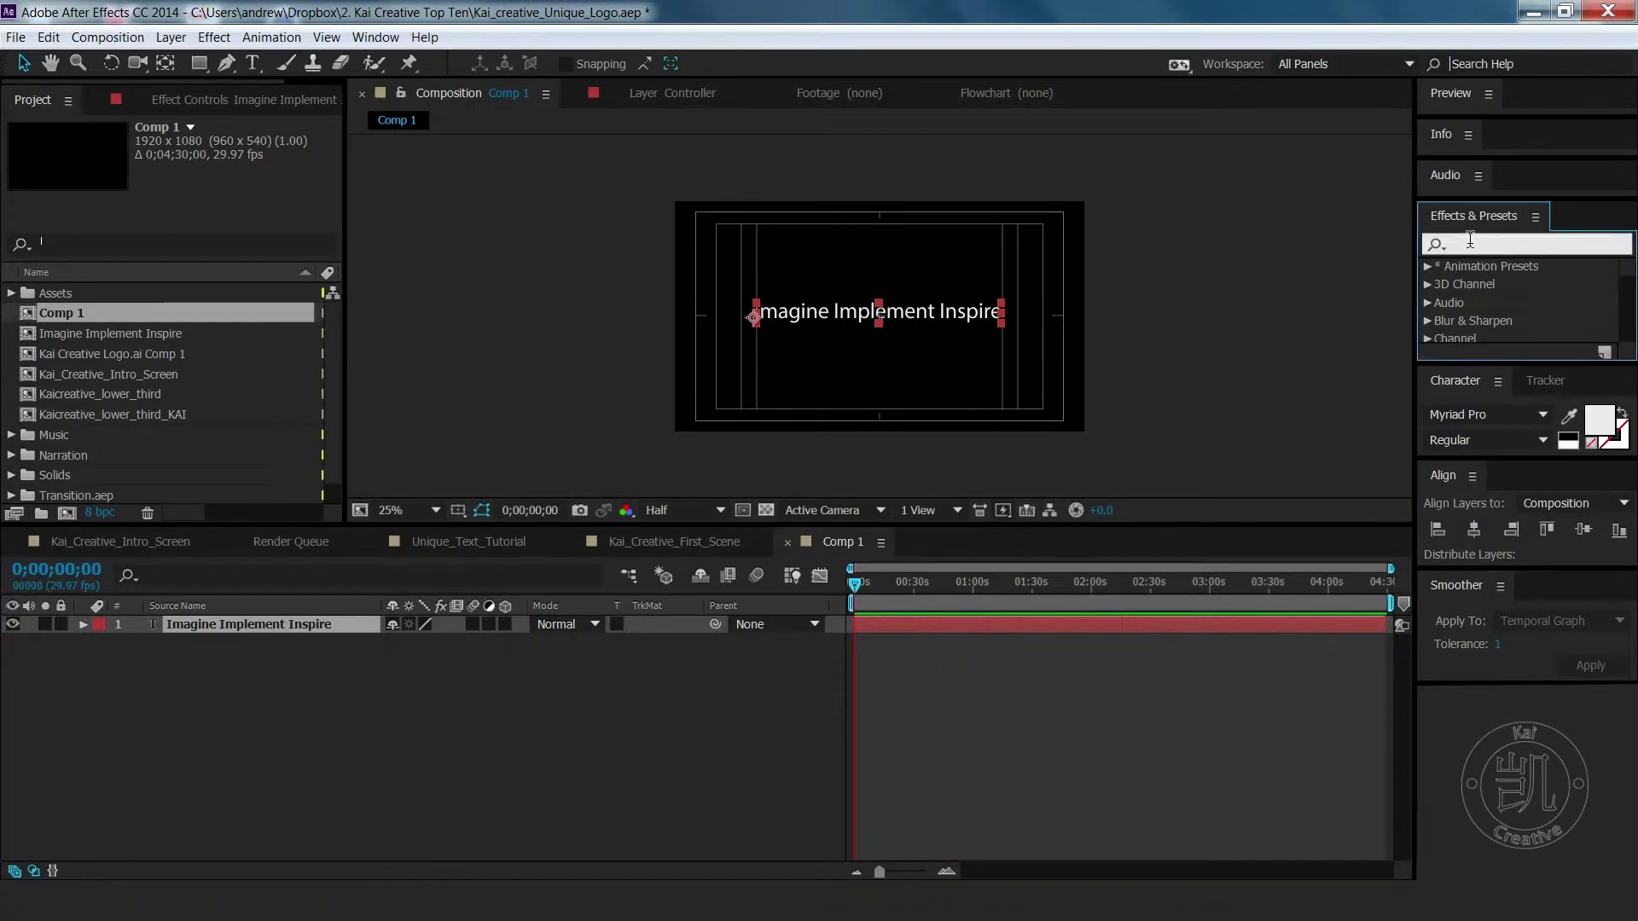
pyautogui.write('fade up wor')
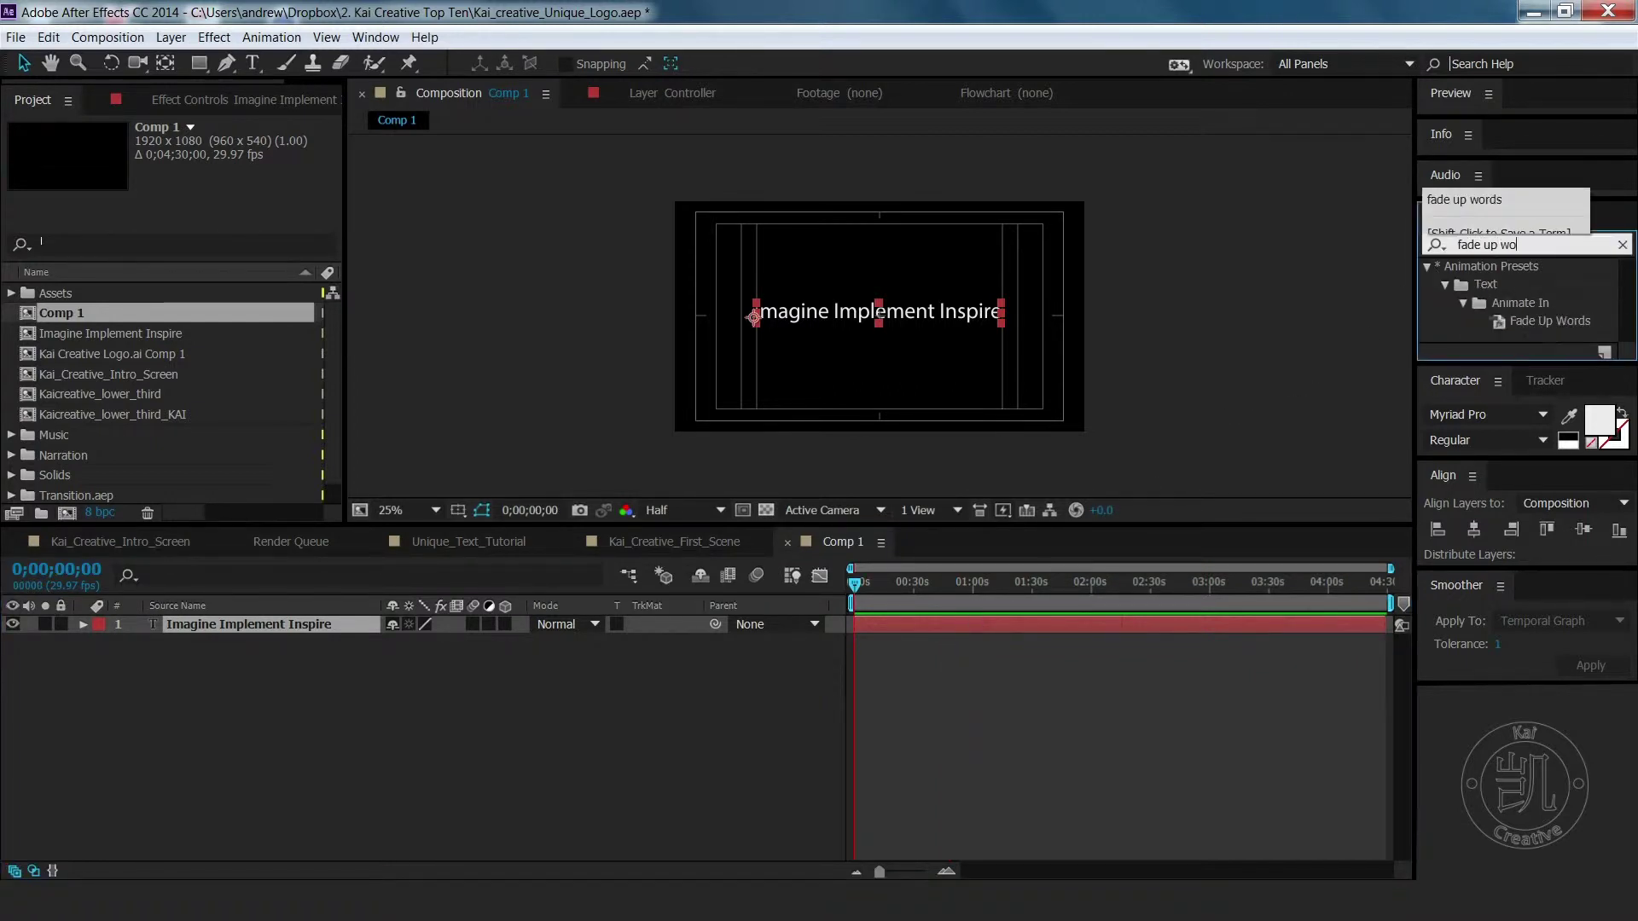
pyautogui.write('ds')
pyautogui.click(1542, 324)
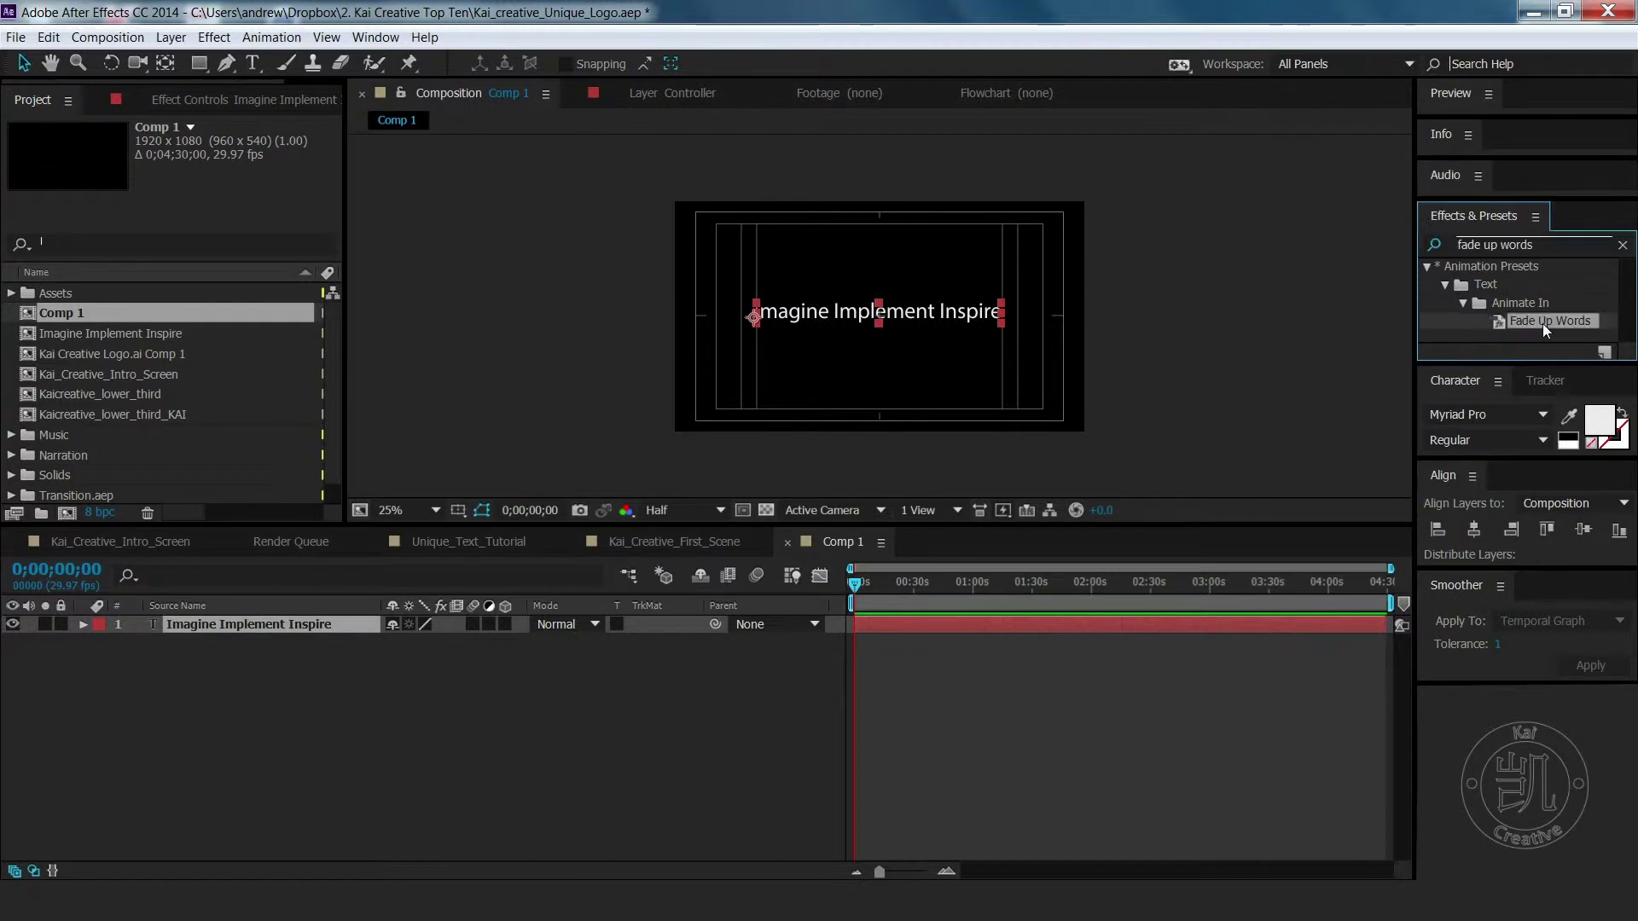
pyautogui.moveTo(1109, 512); pyautogui.dragTo(914, 625)
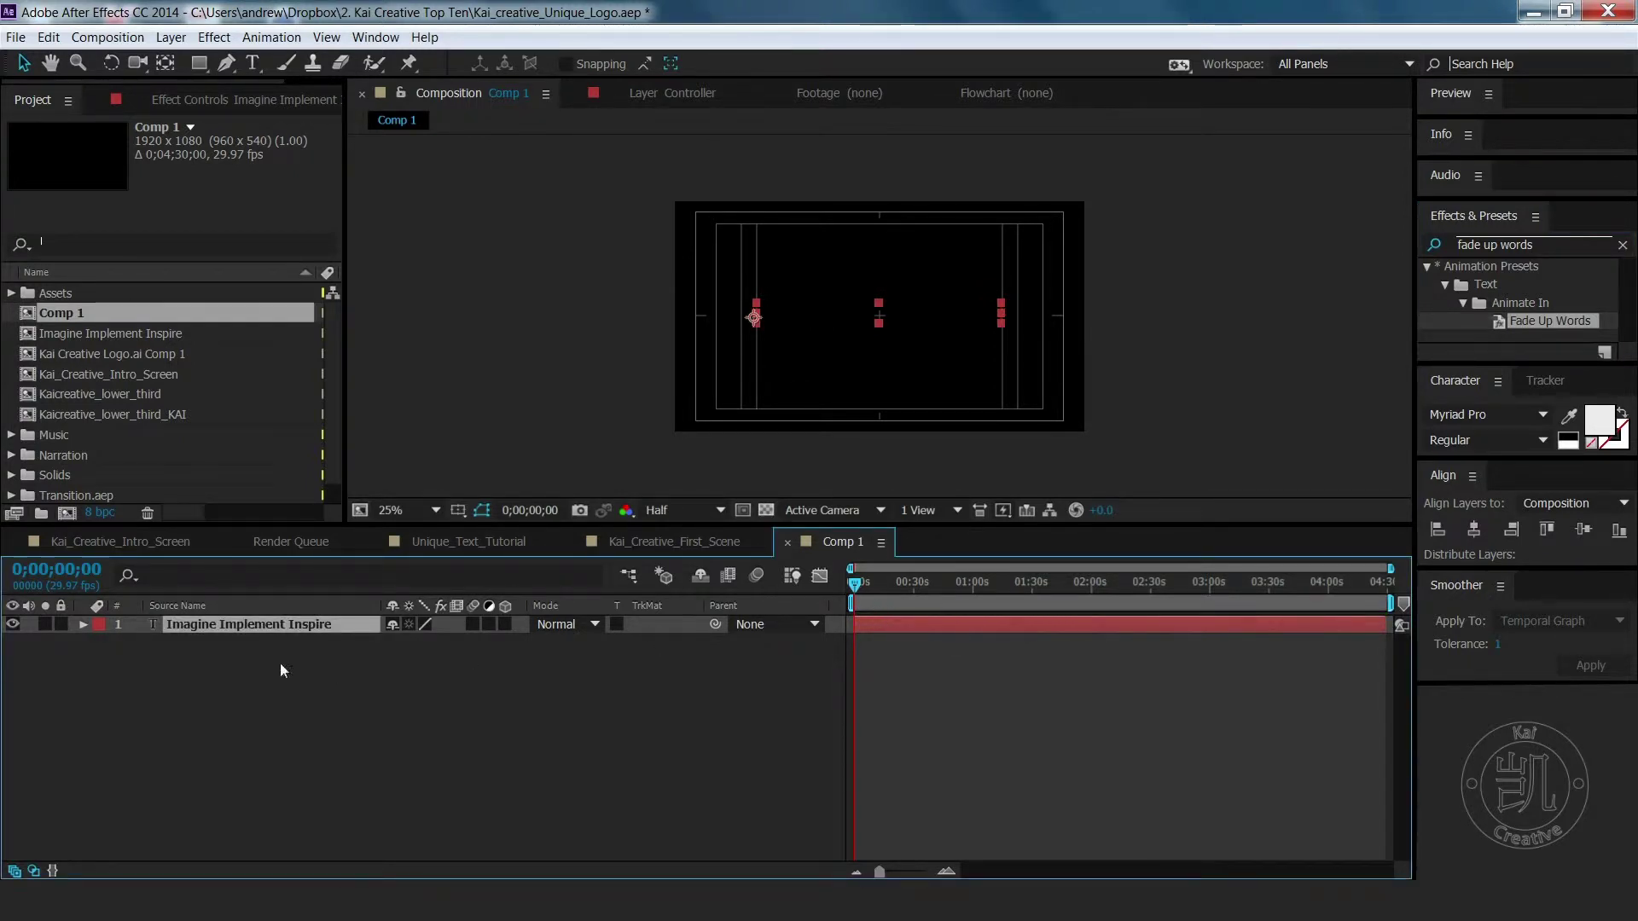
pyautogui.click(83, 624)
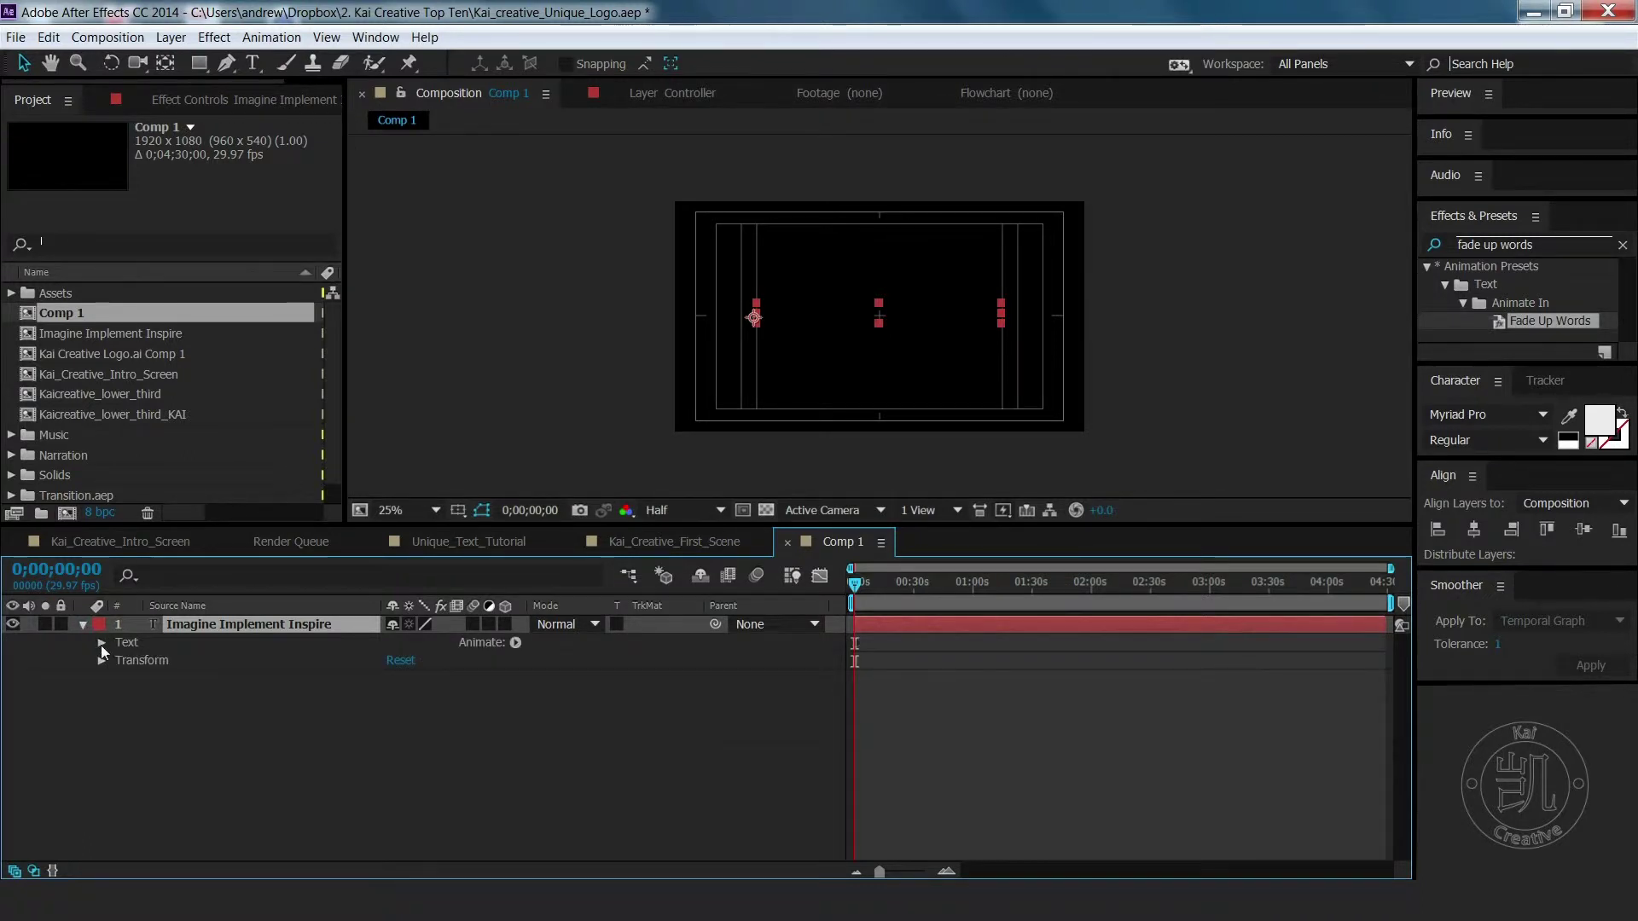
# Reveal Range Selector 1 under Animator 1 and remove the Start keyframes
pyautogui.click(101, 642)
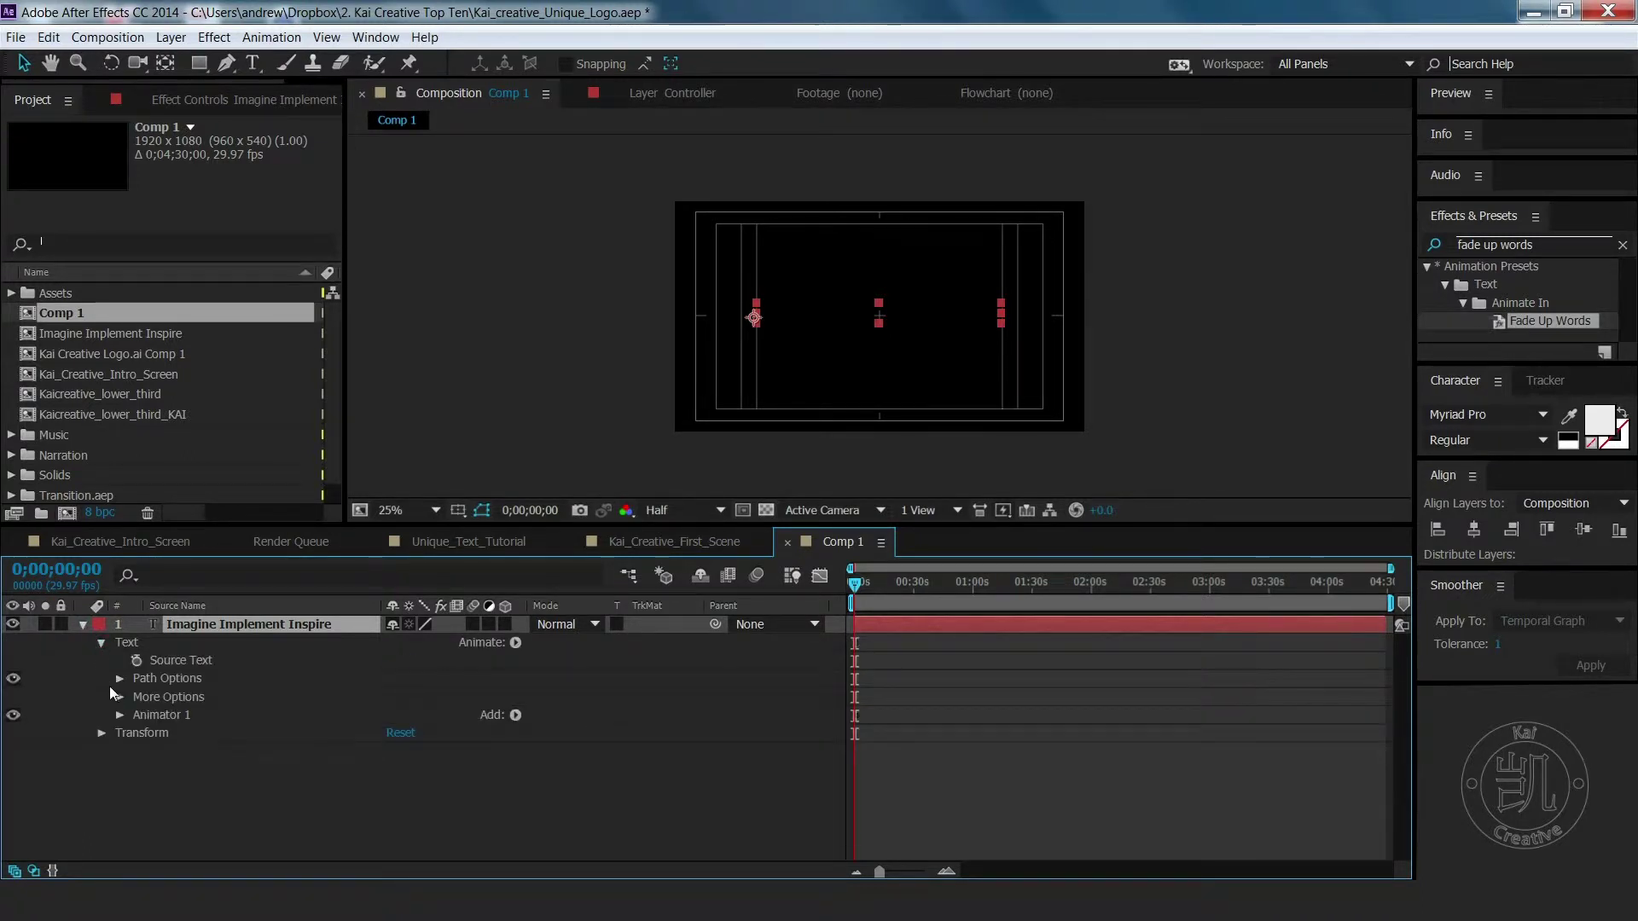
pyautogui.click(120, 716)
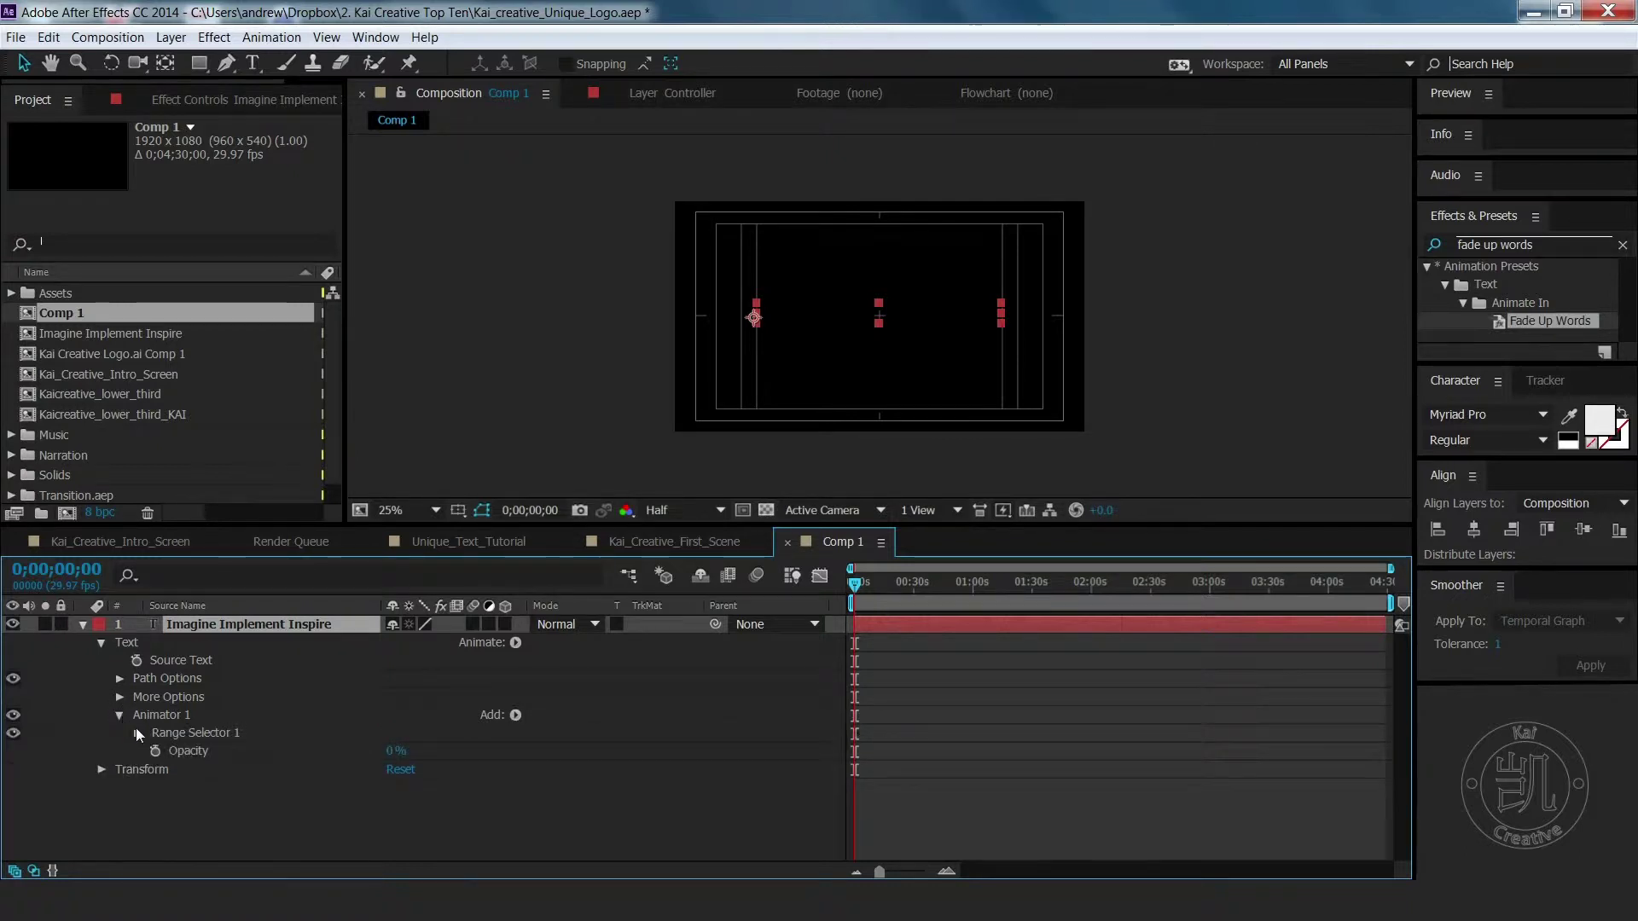
pyautogui.click(139, 735)
pyautogui.moveTo(877, 872); pyautogui.dragTo(924, 872)
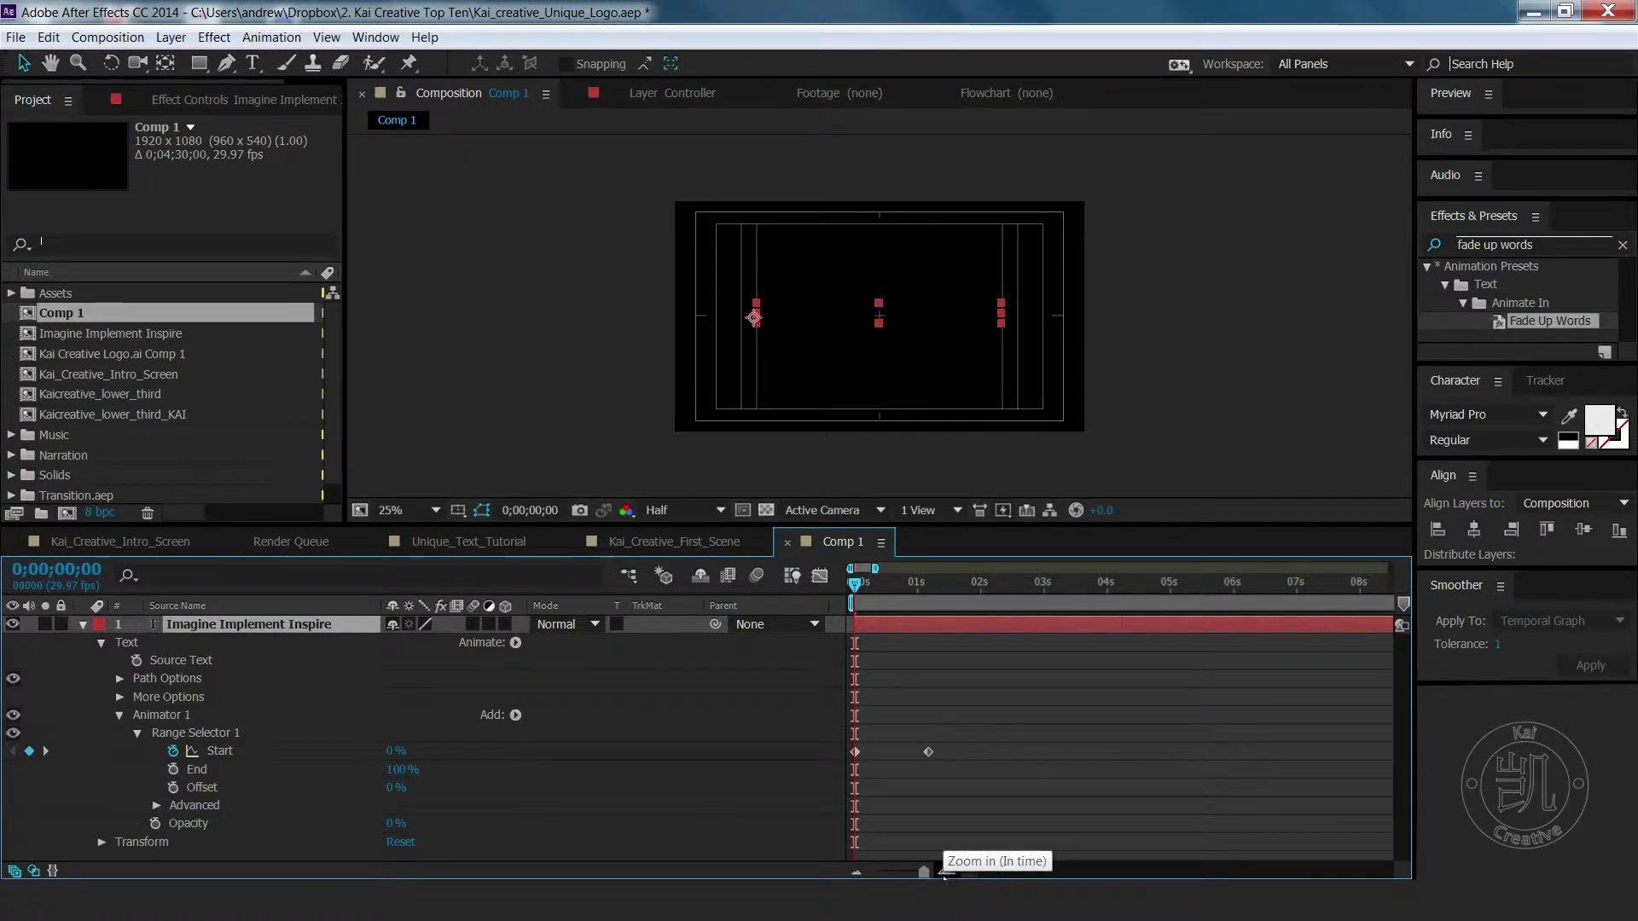
pyautogui.click(173, 752)
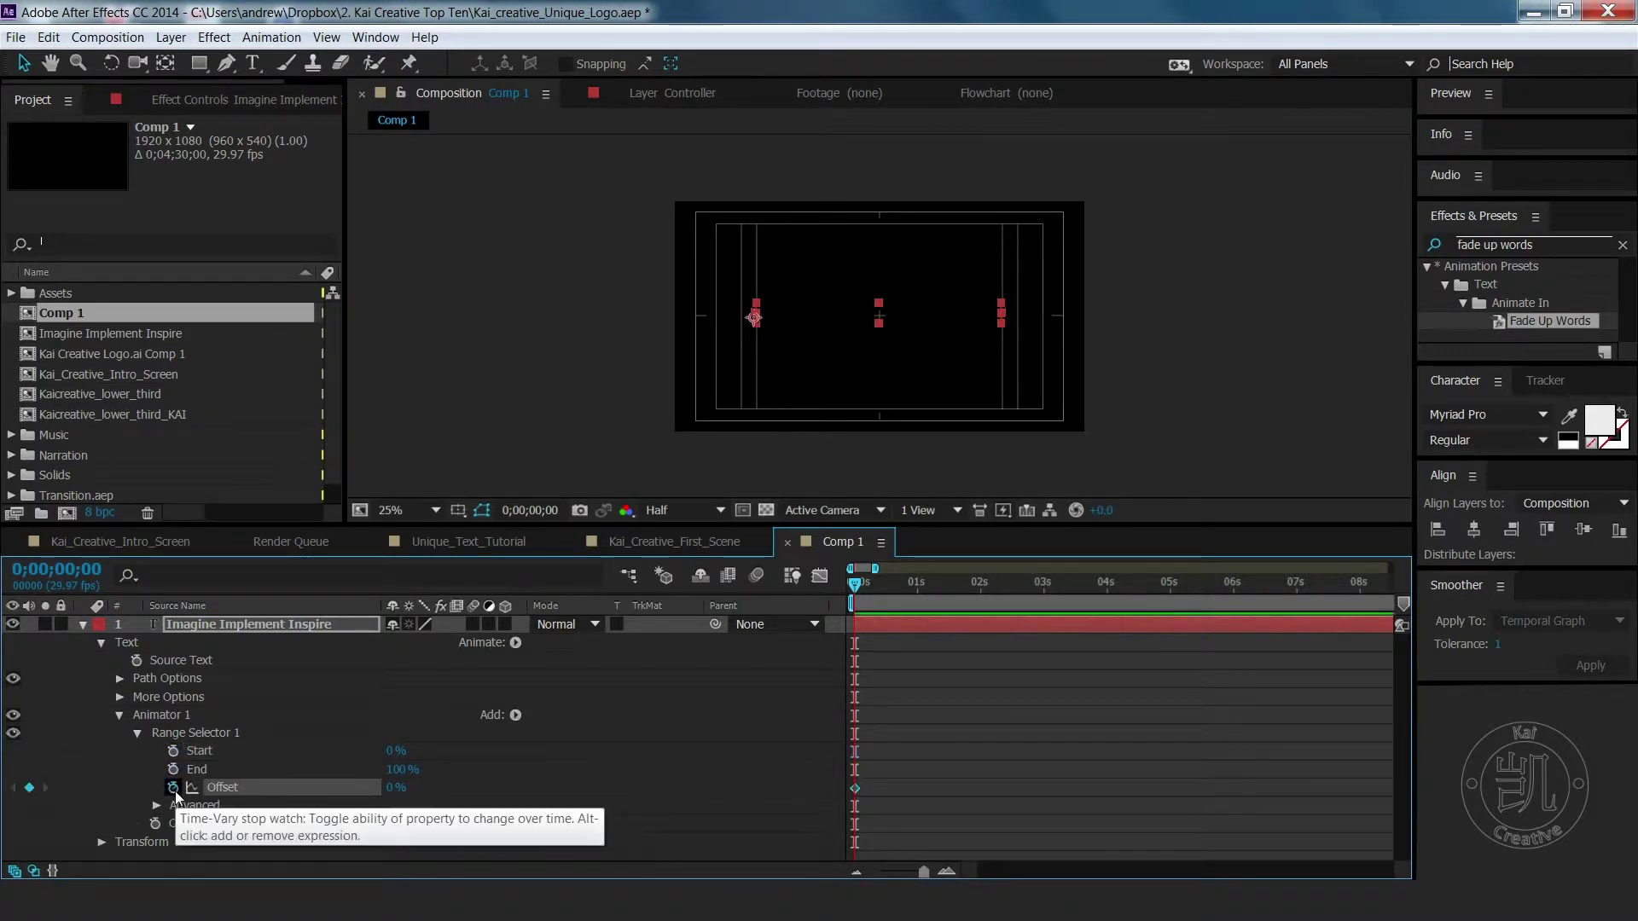
# Keyframe Offset from -100% at 0s to 100% at two seconds
pyautogui.click(176, 788)
pyautogui.moveTo(392, 790); pyautogui.dragTo(223, 790)
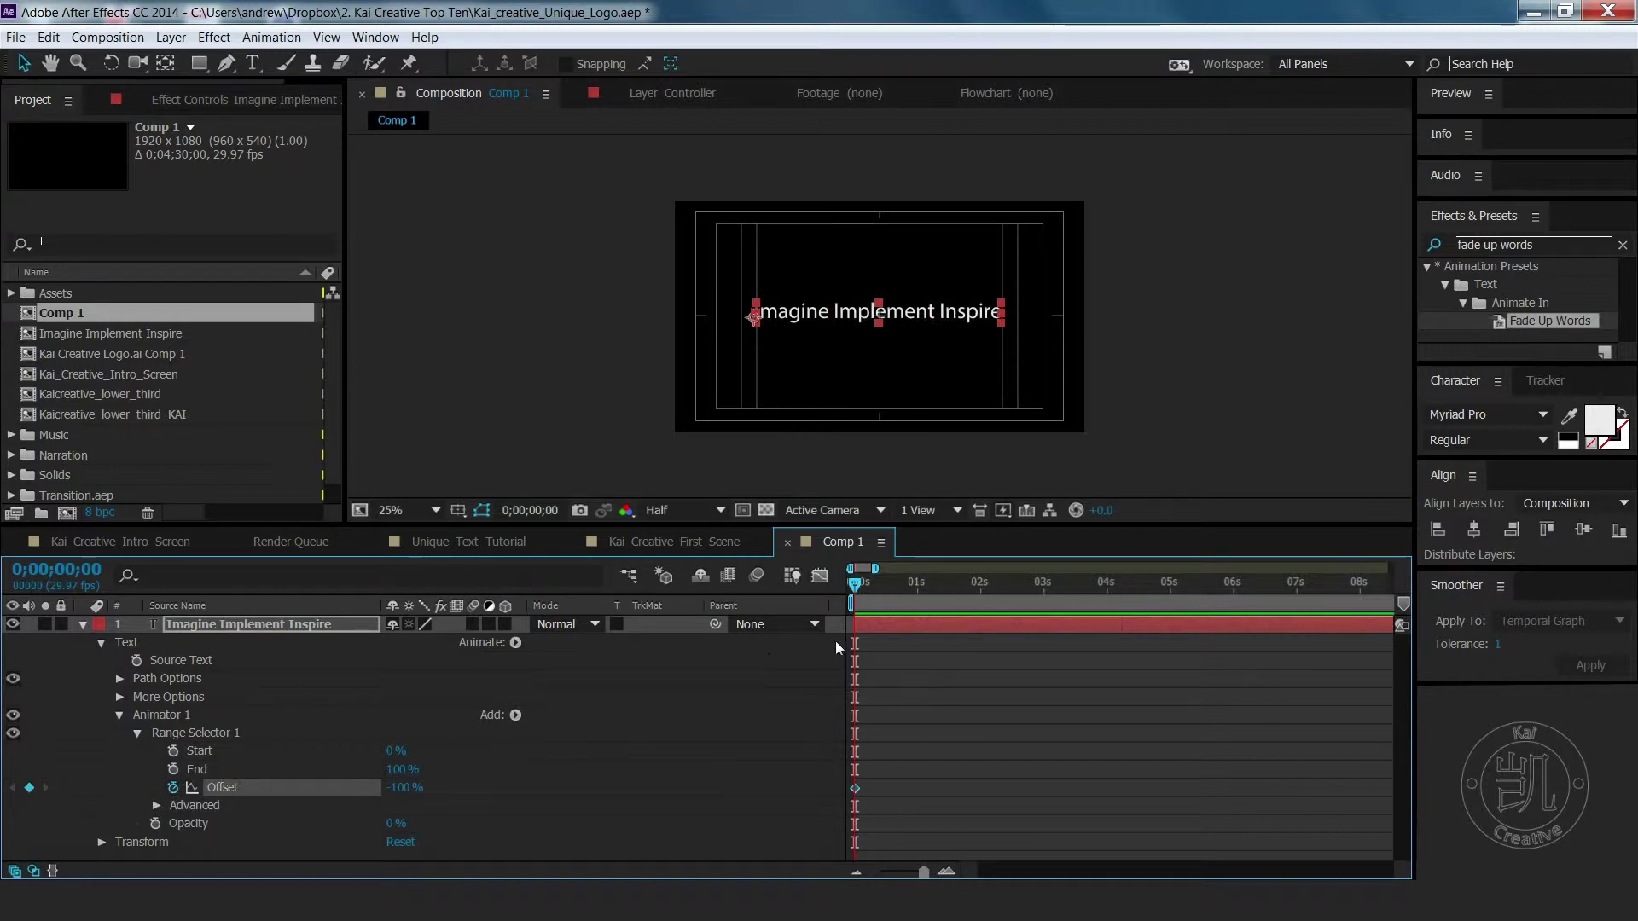
pyautogui.click(982, 594)
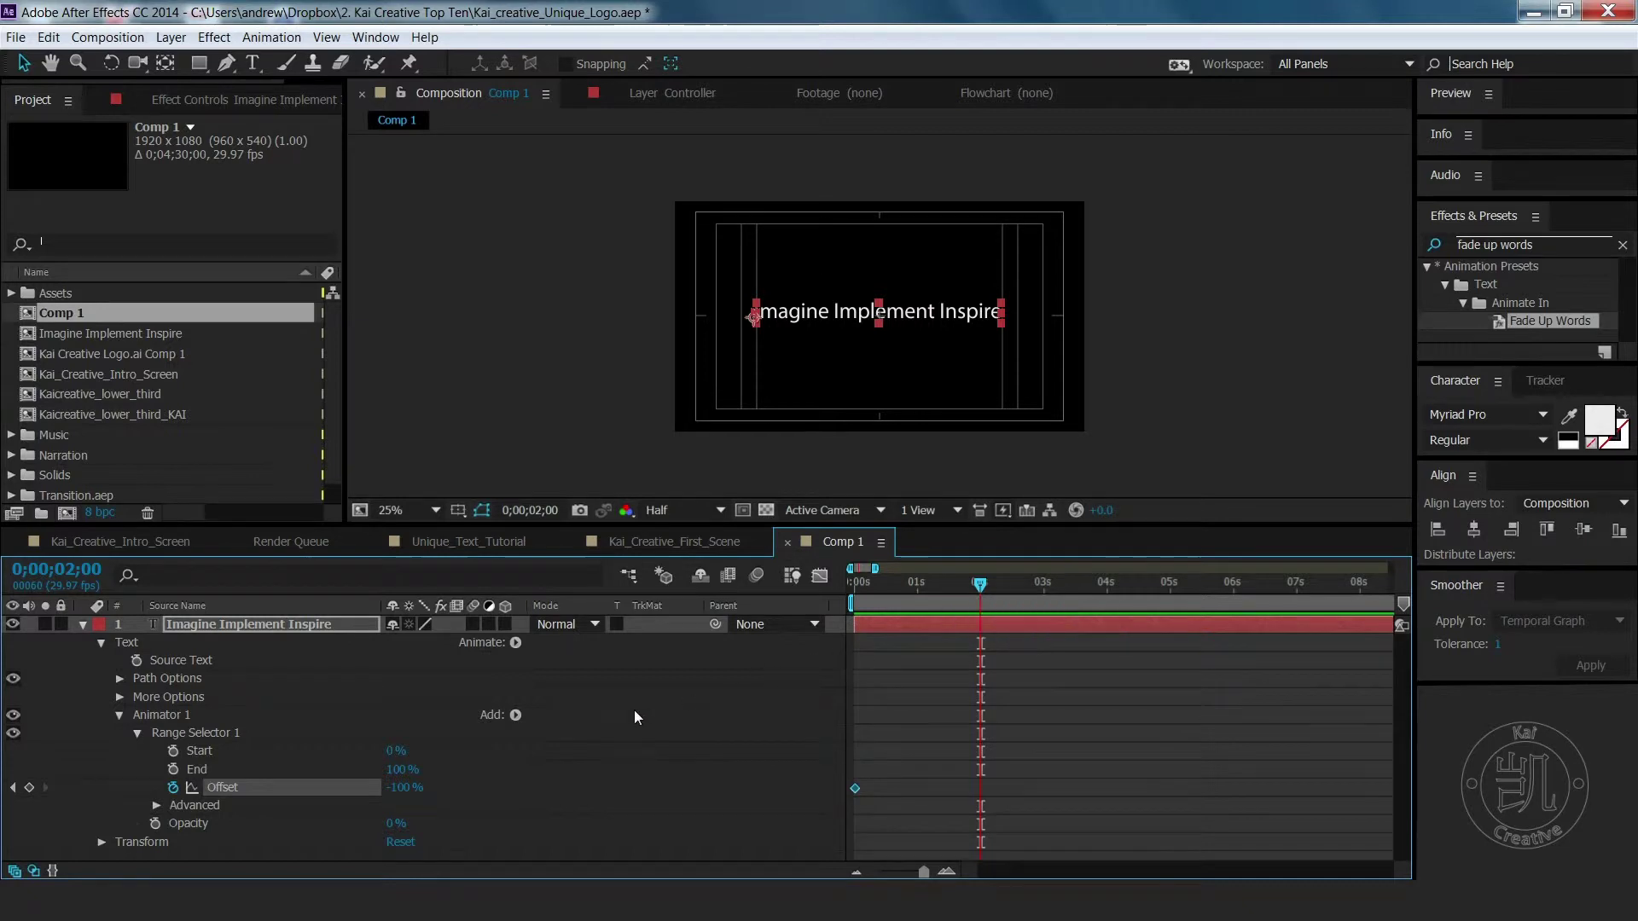
pyautogui.click(28, 788)
pyautogui.moveTo(407, 798); pyautogui.dragTo(632, 781)
# In Advanced, base the animation on Characters Excluding Spaces
pyautogui.click(156, 807)
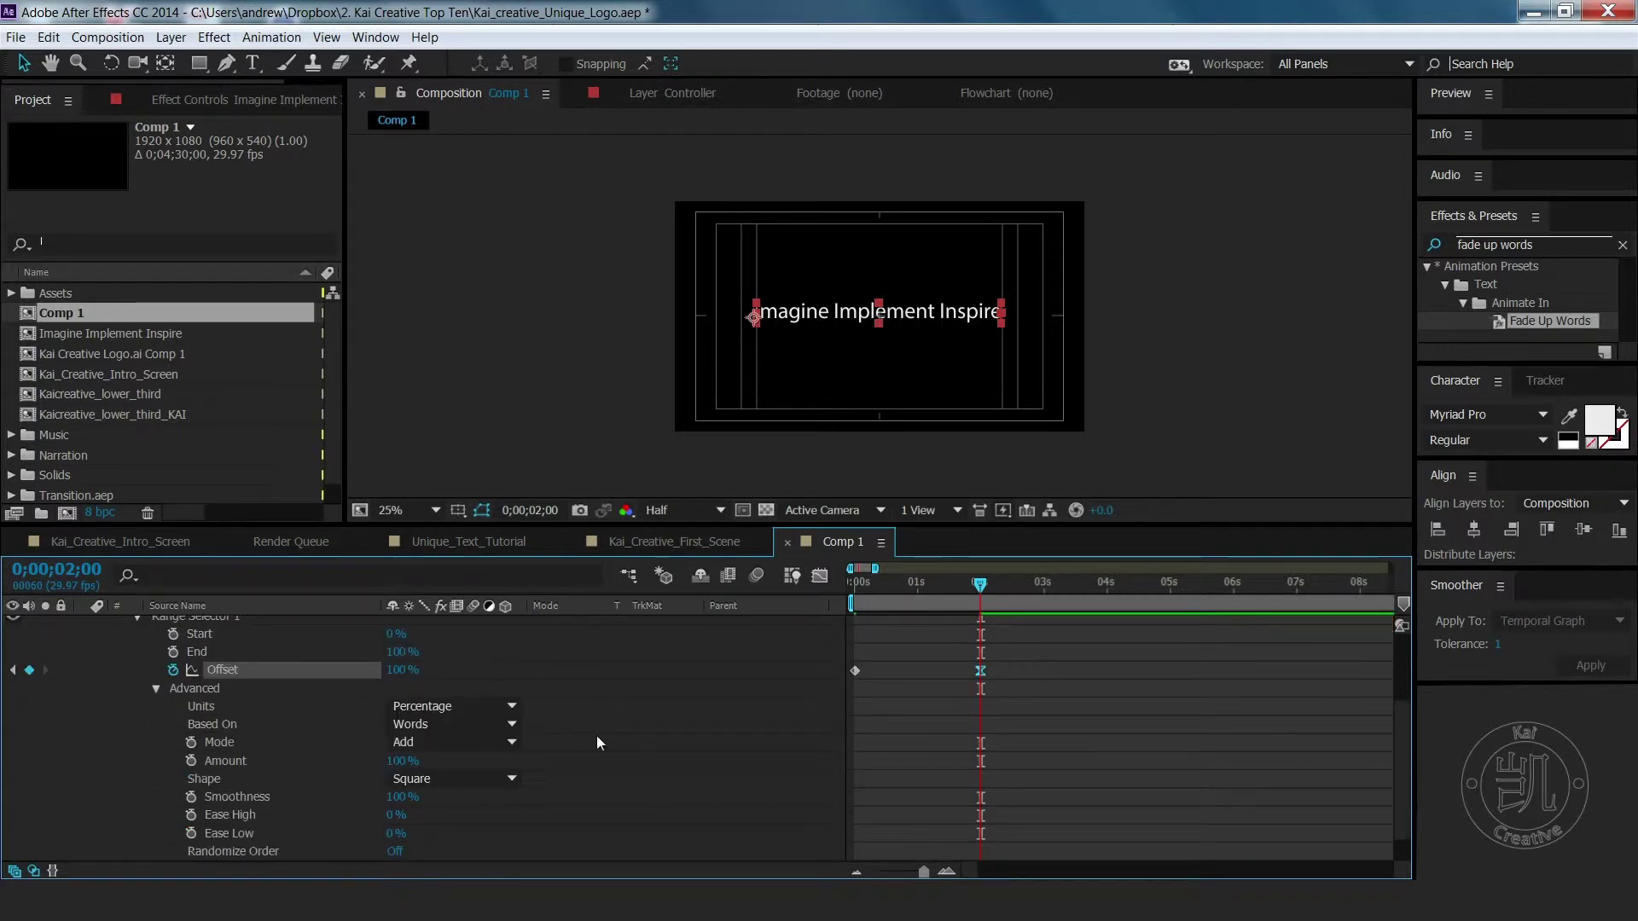
pyautogui.click(513, 728)
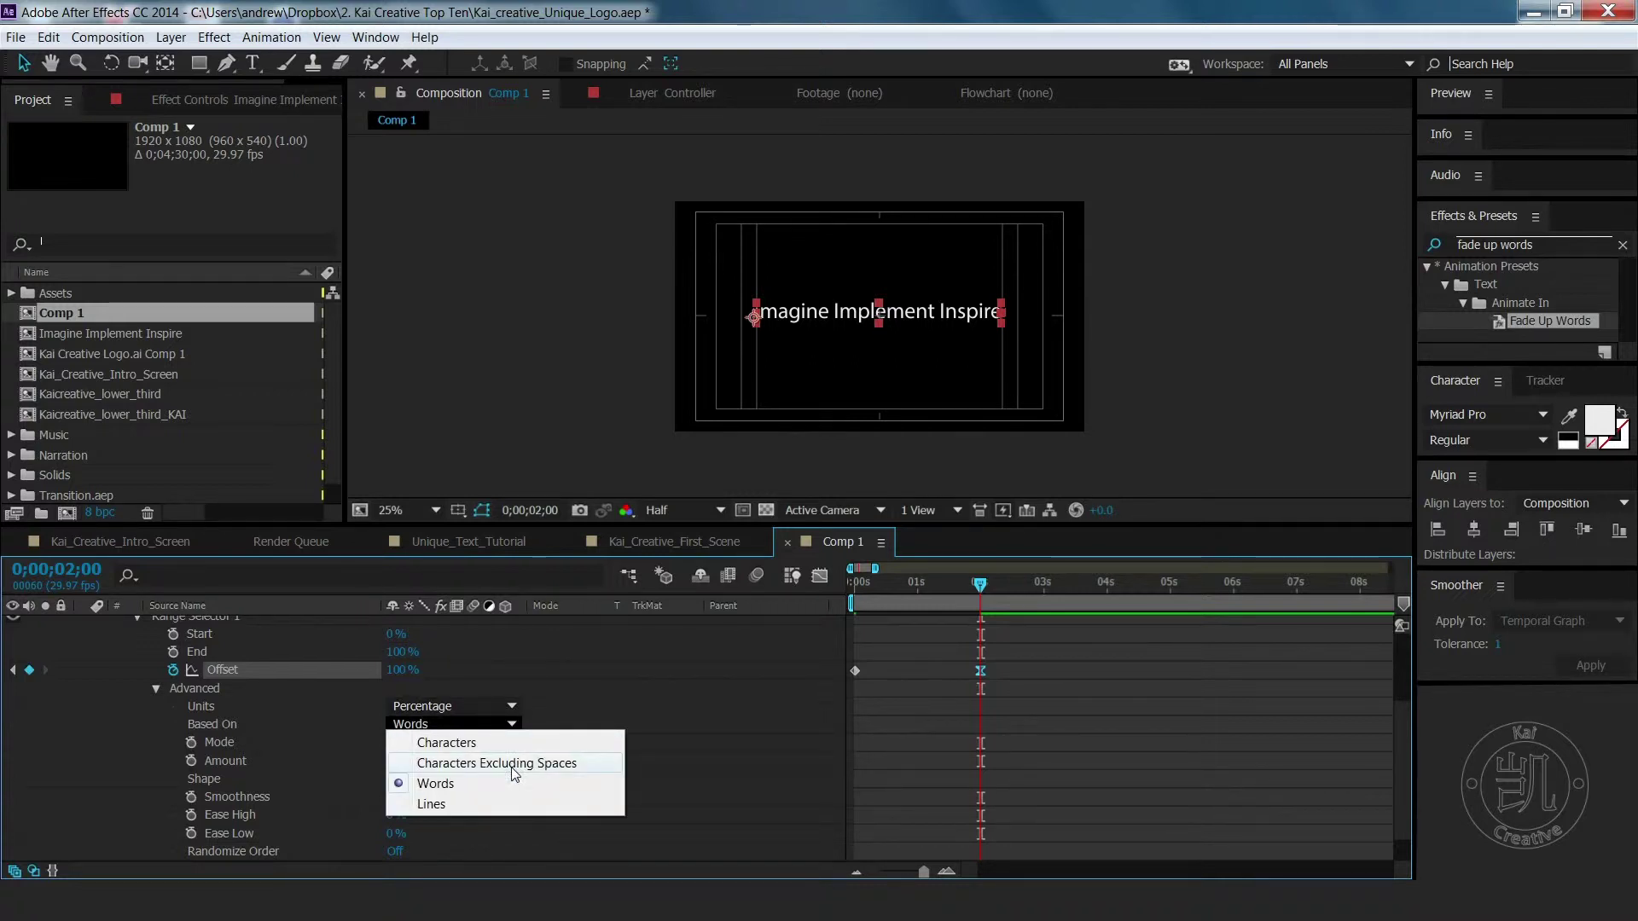
pyautogui.click(510, 764)
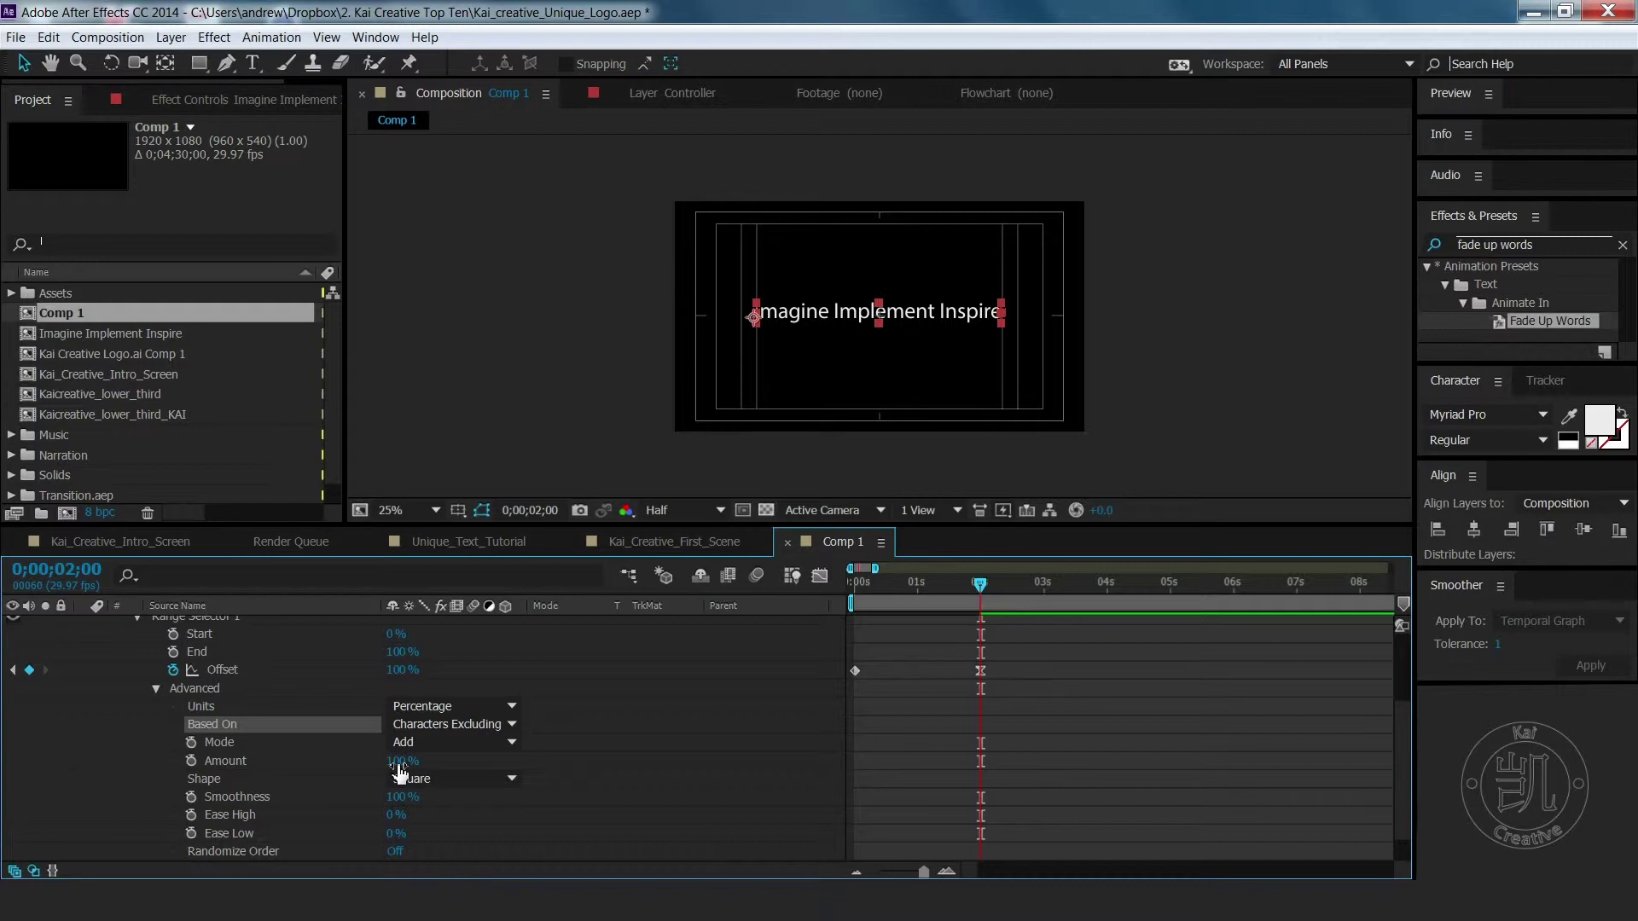
# Set the selector shape to Ramp Up with Ease Low at 50%
pyautogui.click(511, 777)
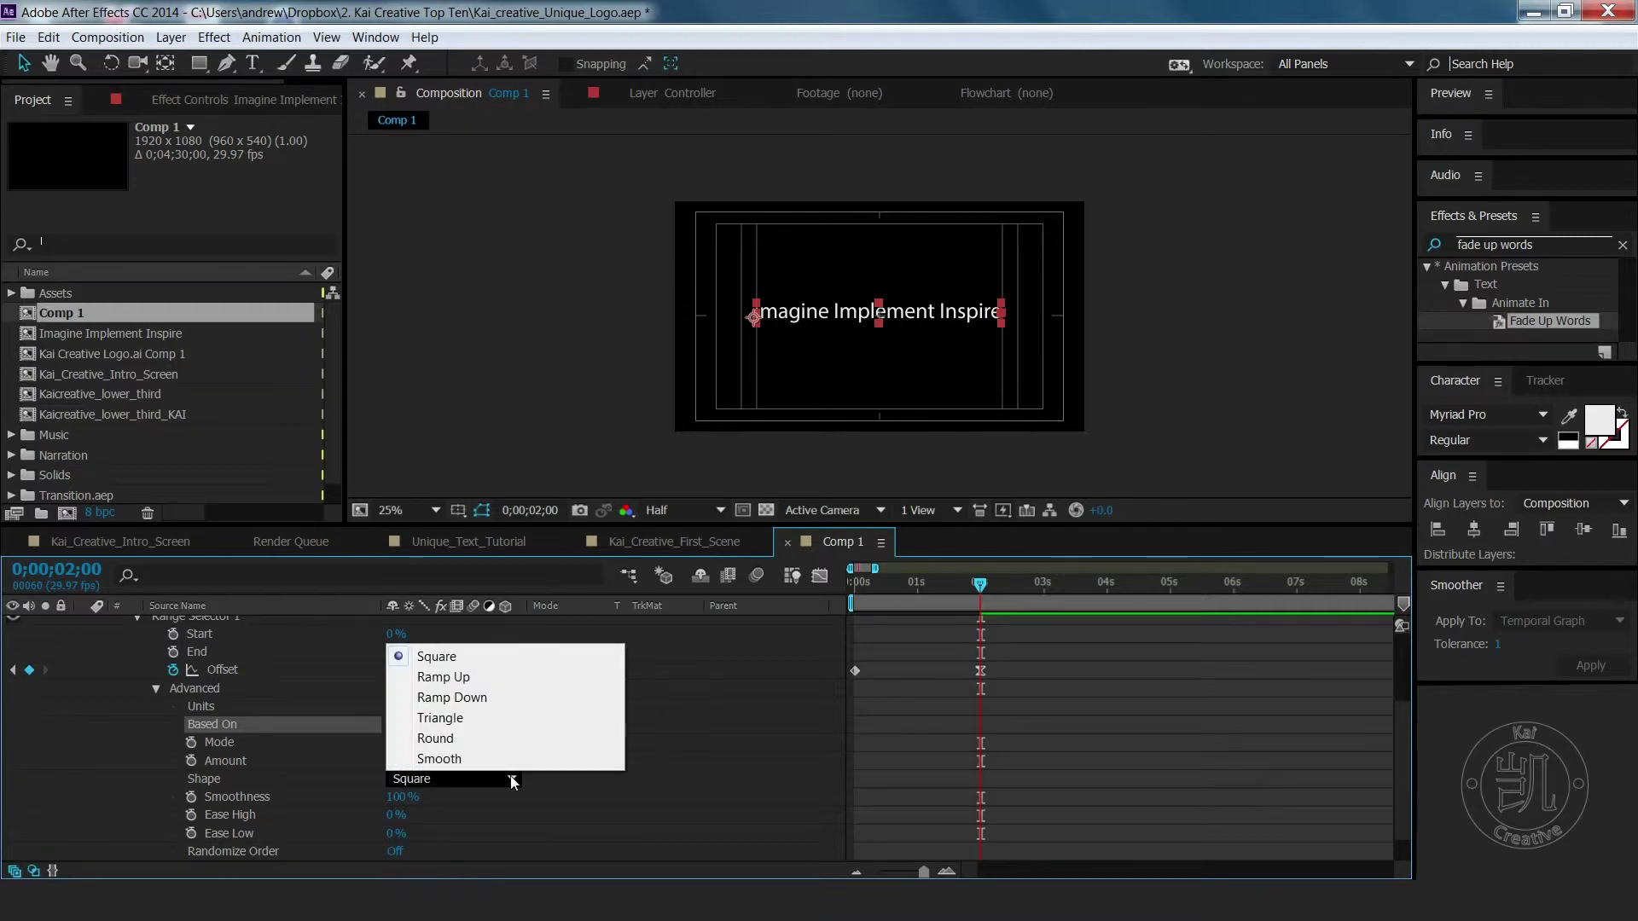
pyautogui.click(495, 677)
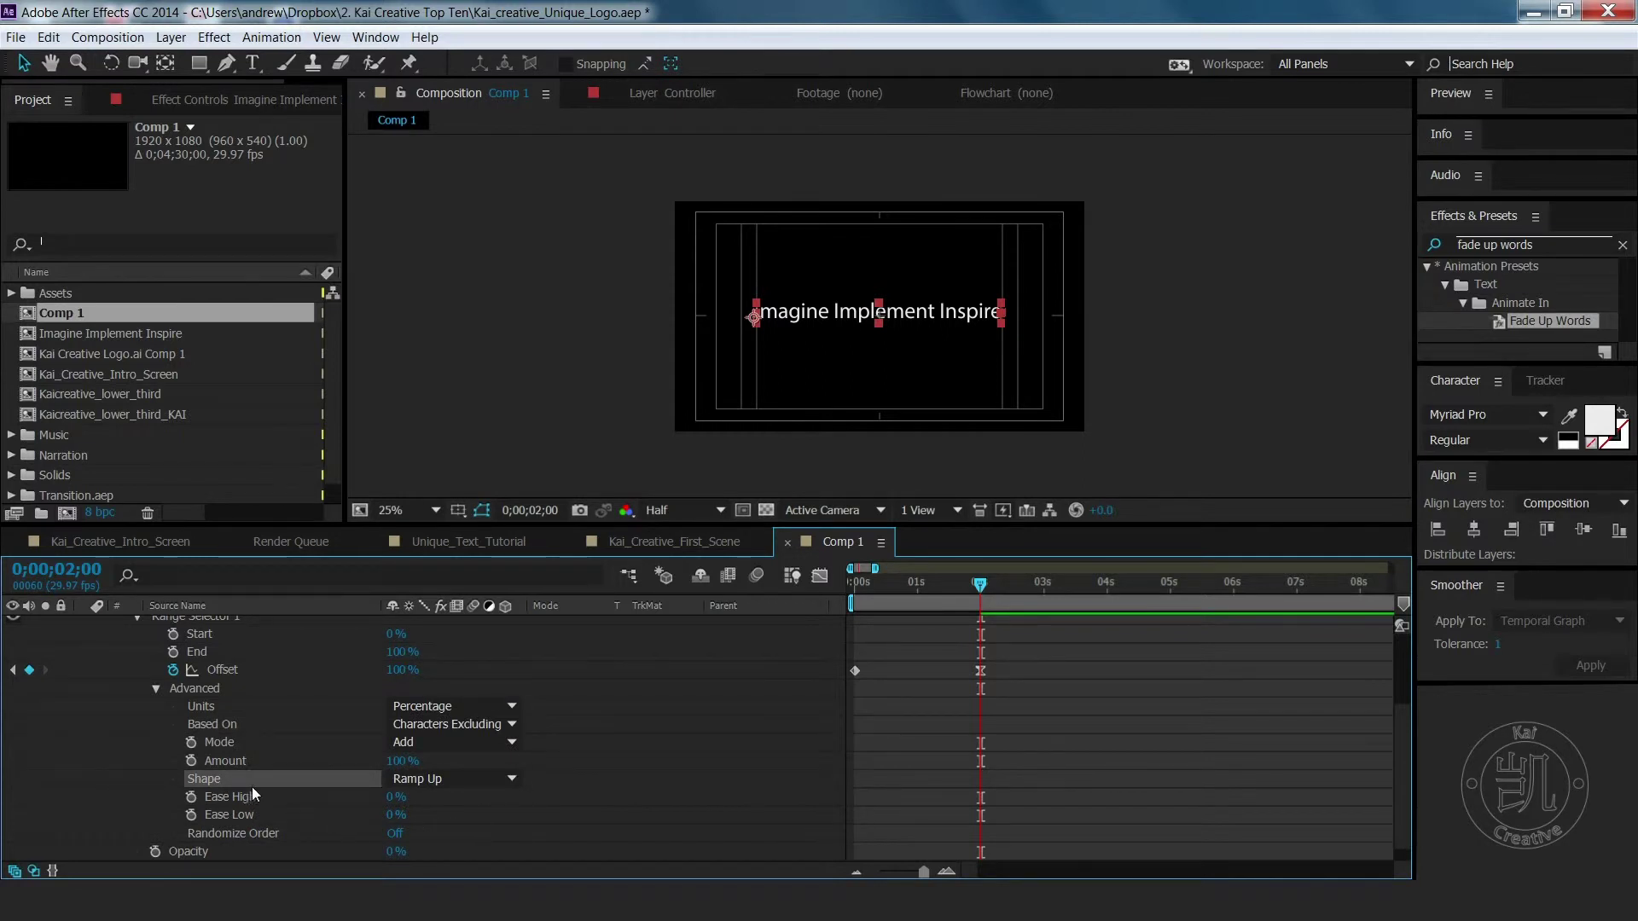
pyautogui.click(394, 816)
pyautogui.write('50')
pyautogui.press('Return')
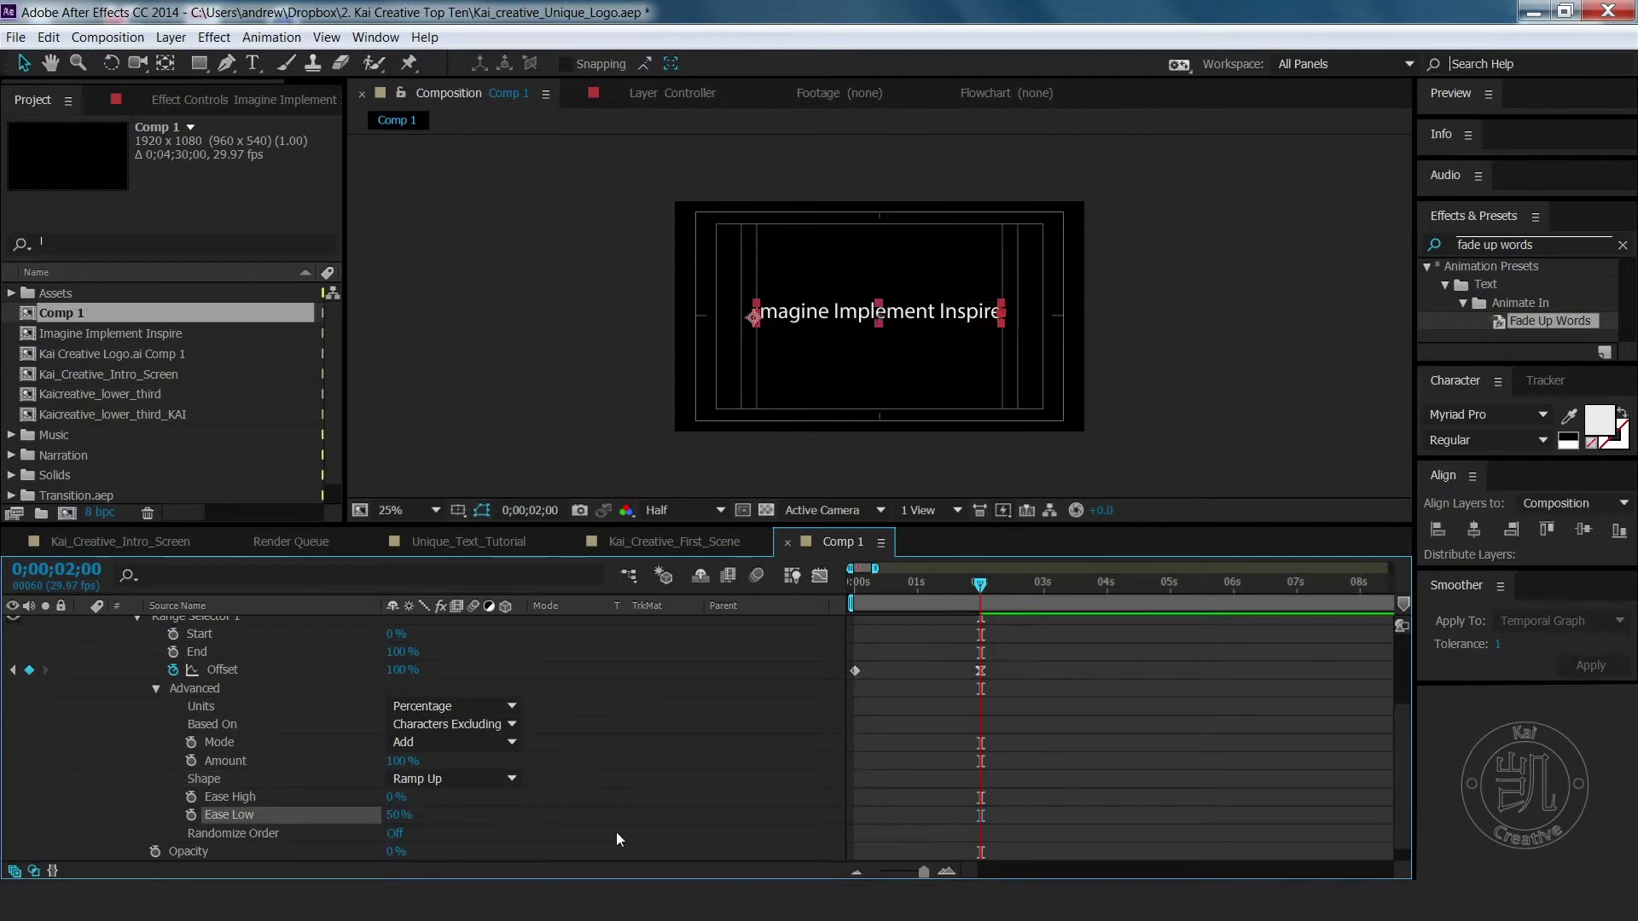
pyautogui.scroll(-1, 596, 804)
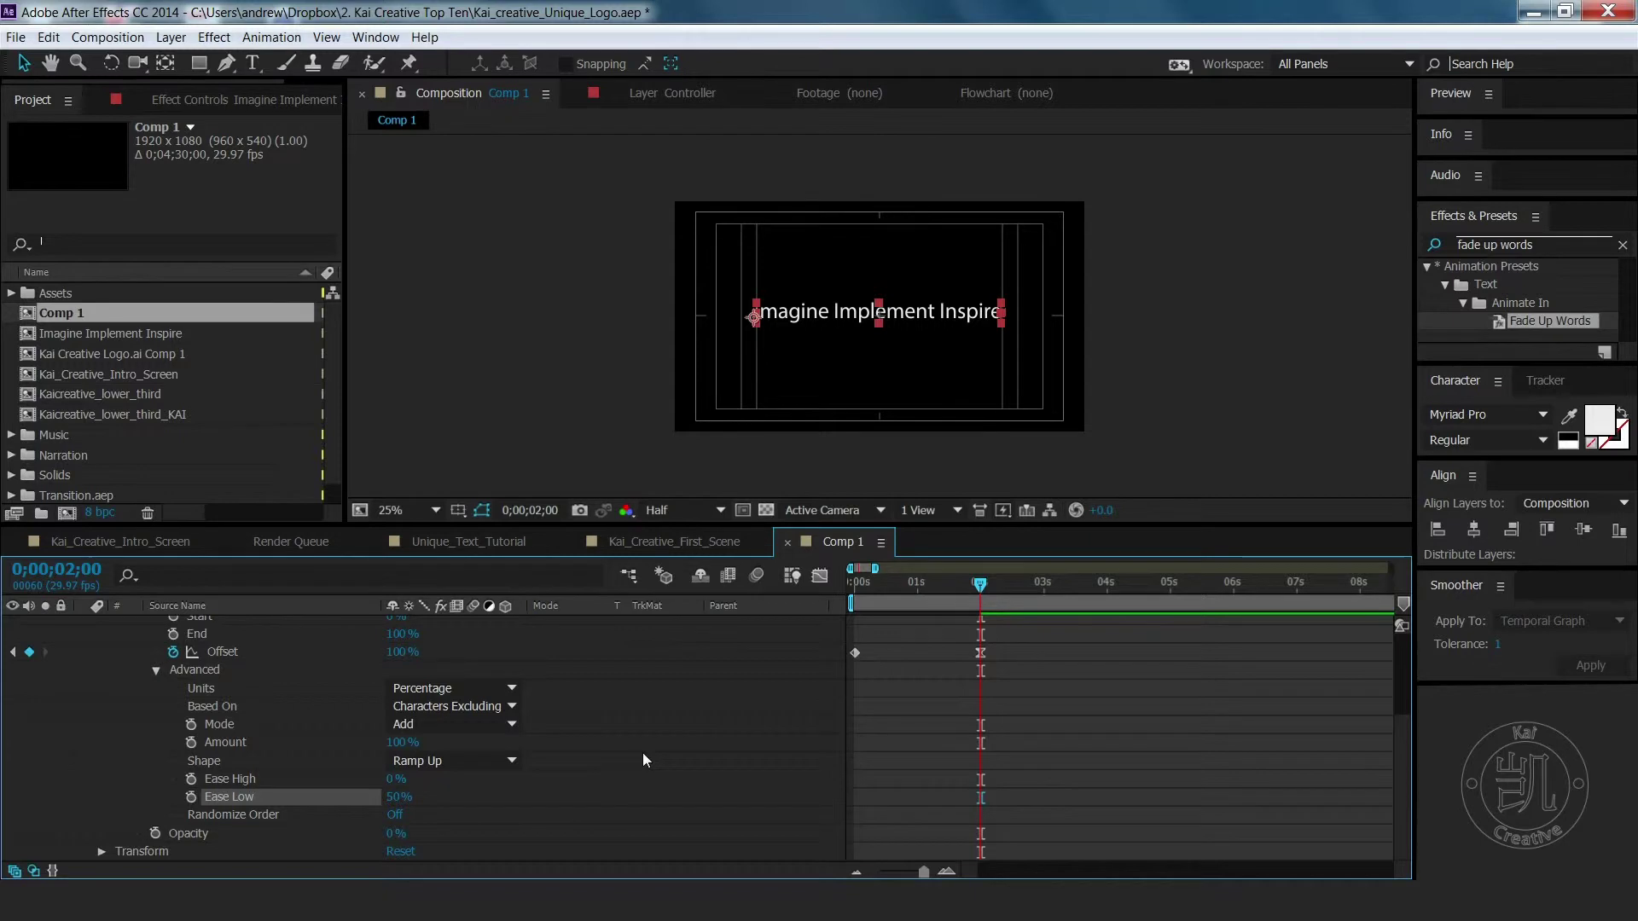
pyautogui.scroll(3, 643, 759)
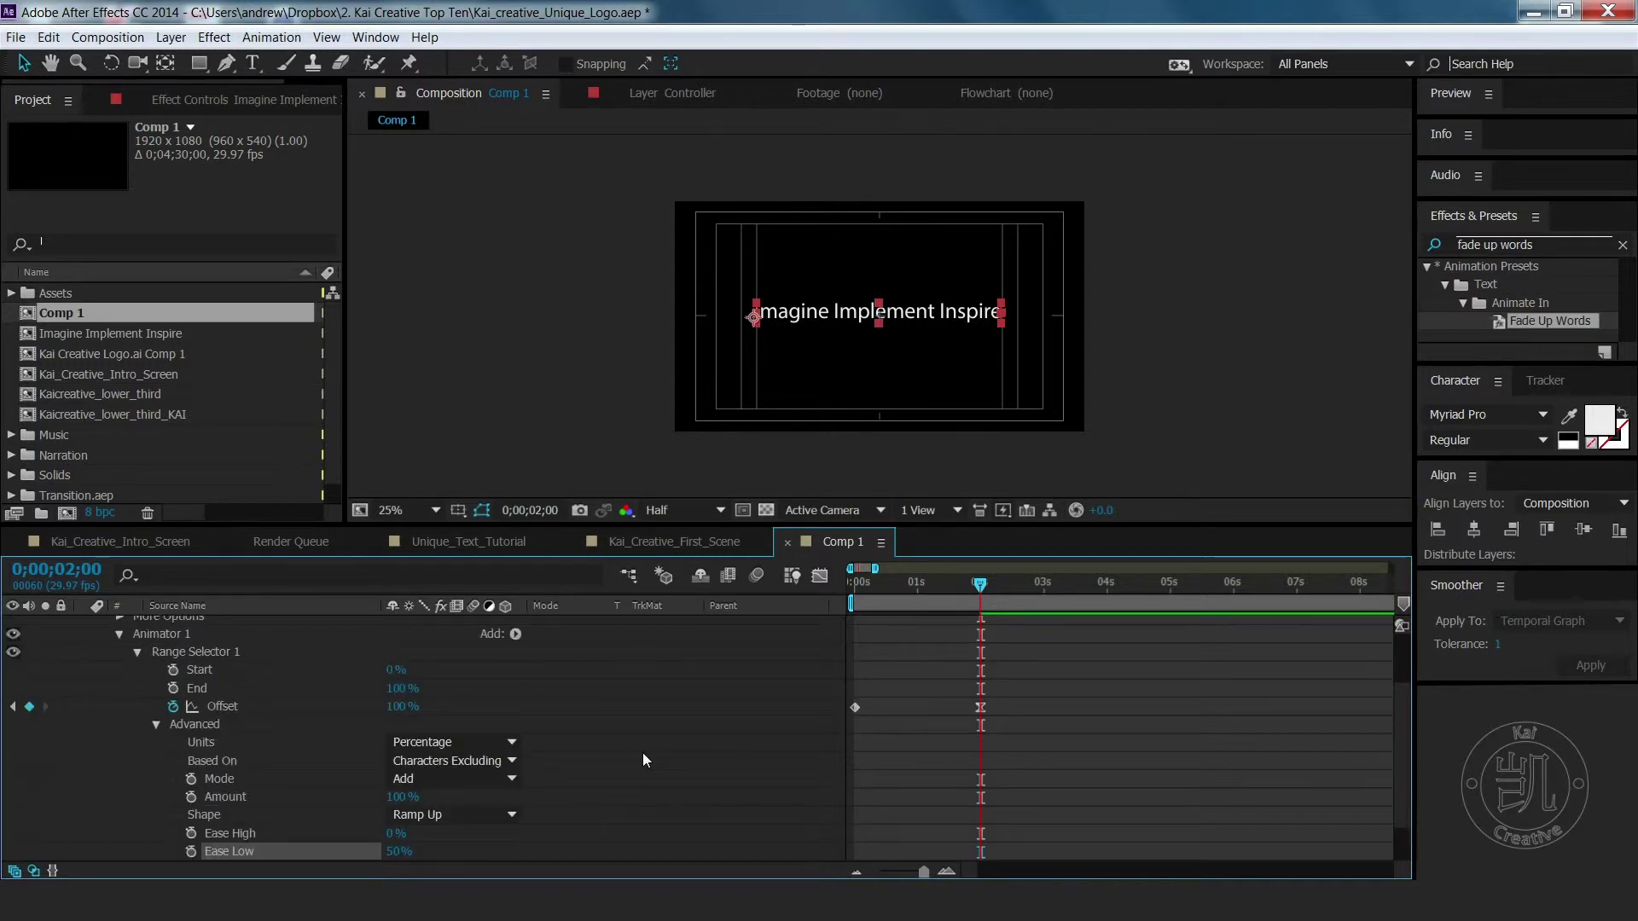
# Add a Position property to Animator 1 set to 0, -500 and preview it
pyautogui.click(516, 635)
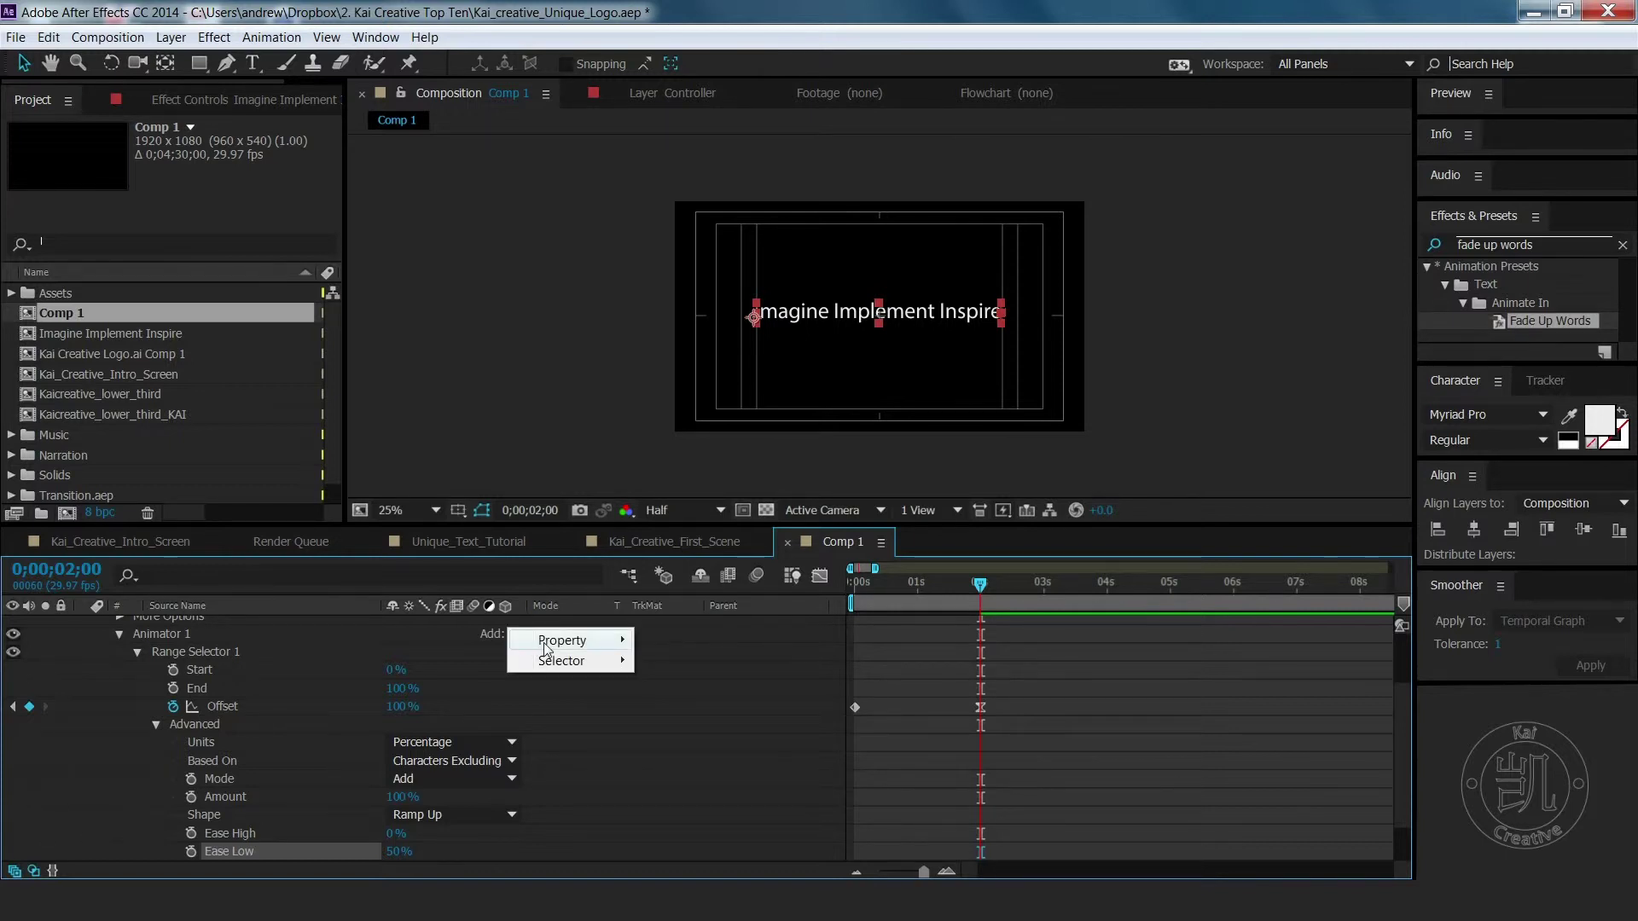
pyautogui.moveTo(563, 640)
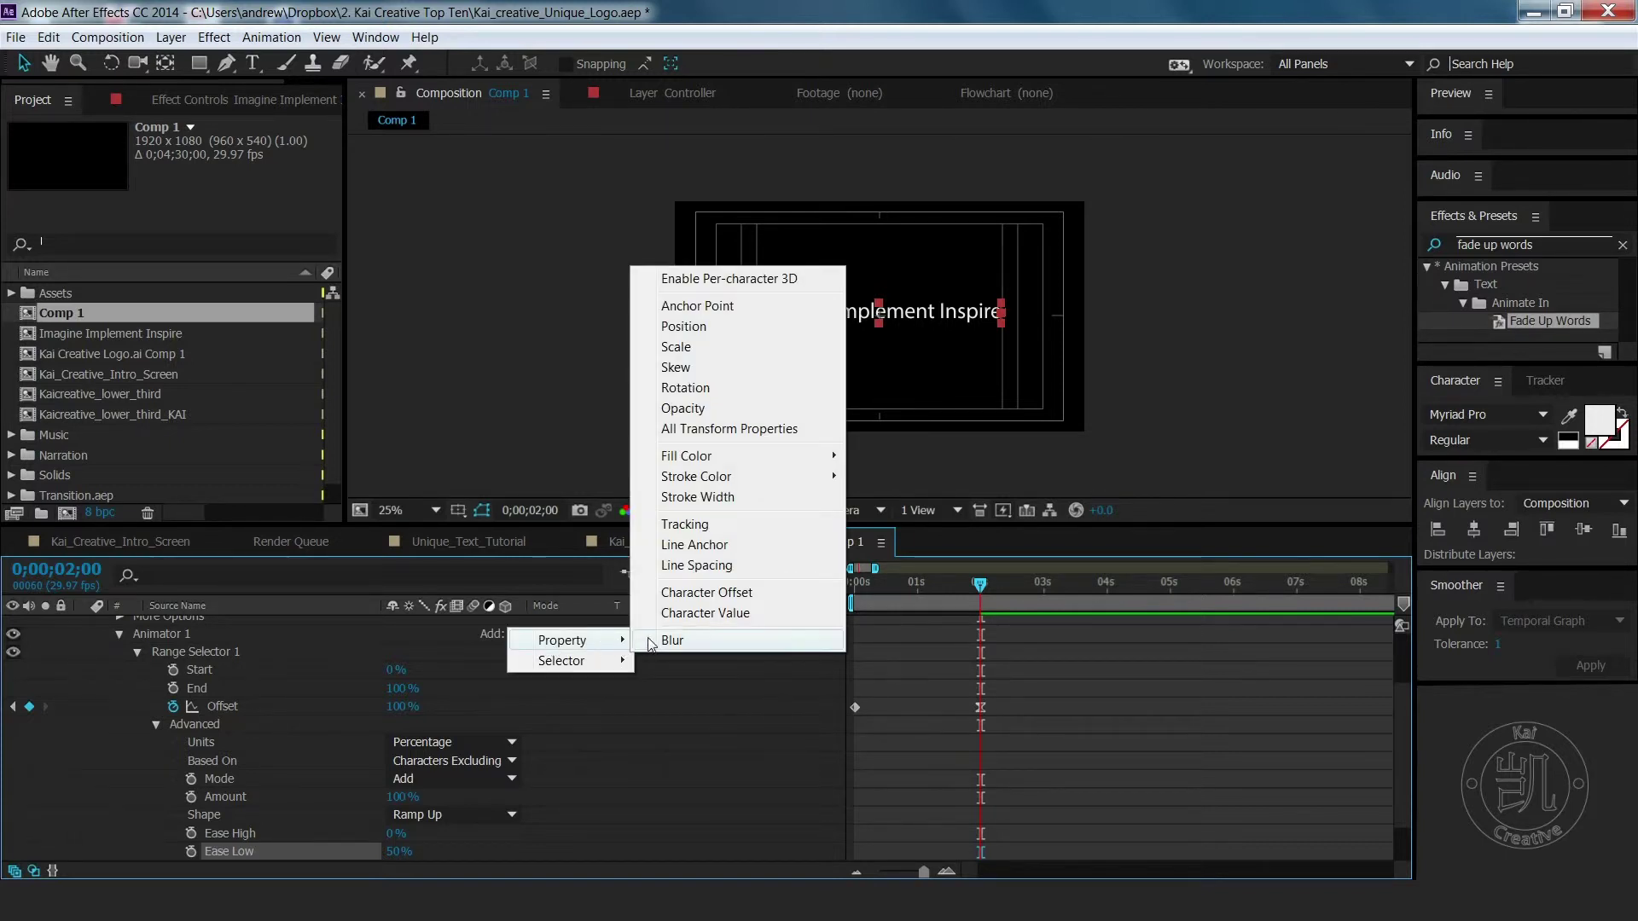
pyautogui.click(705, 330)
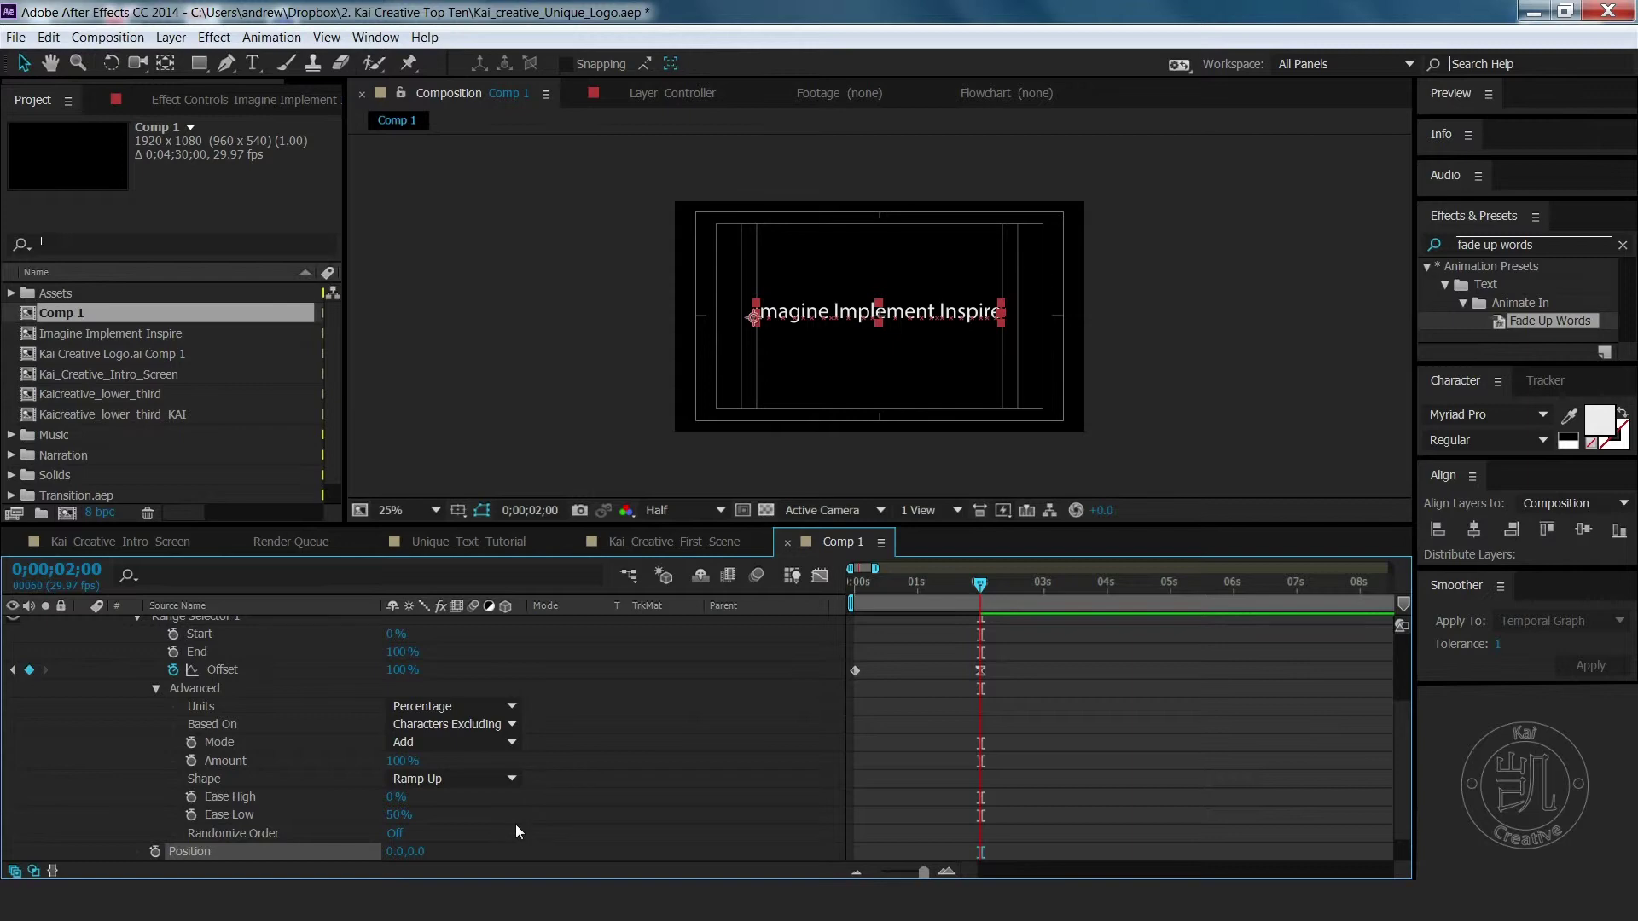
pyautogui.scroll(-1, 477, 844)
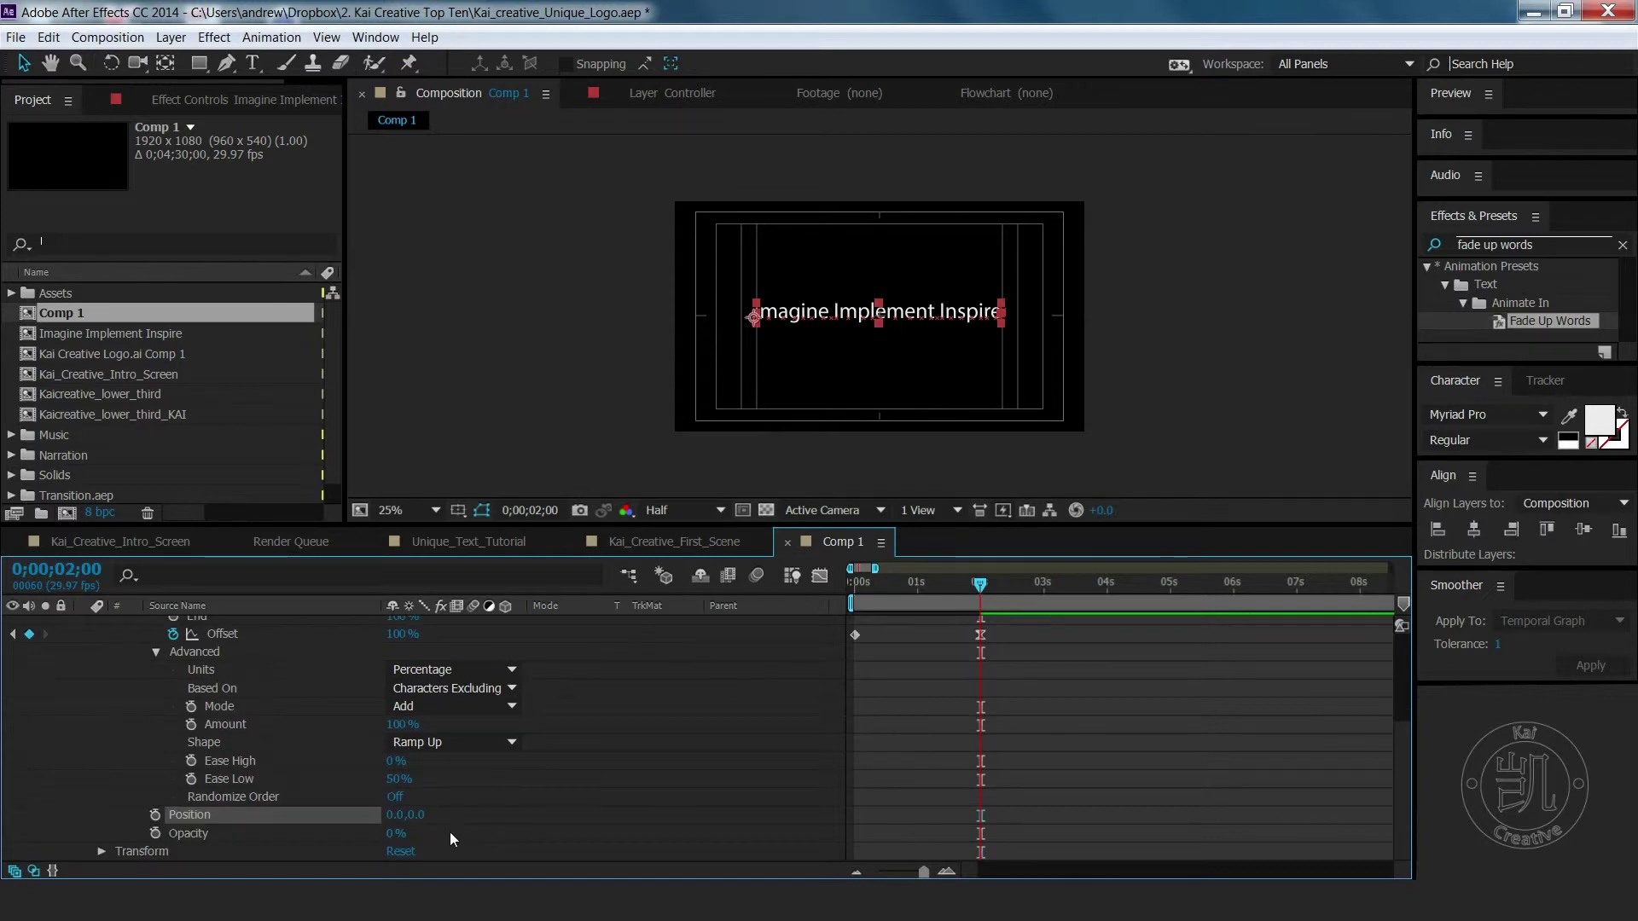
pyautogui.click(421, 814)
pyautogui.write('-50')
pyautogui.press('Return')
pyautogui.press('KP_0')
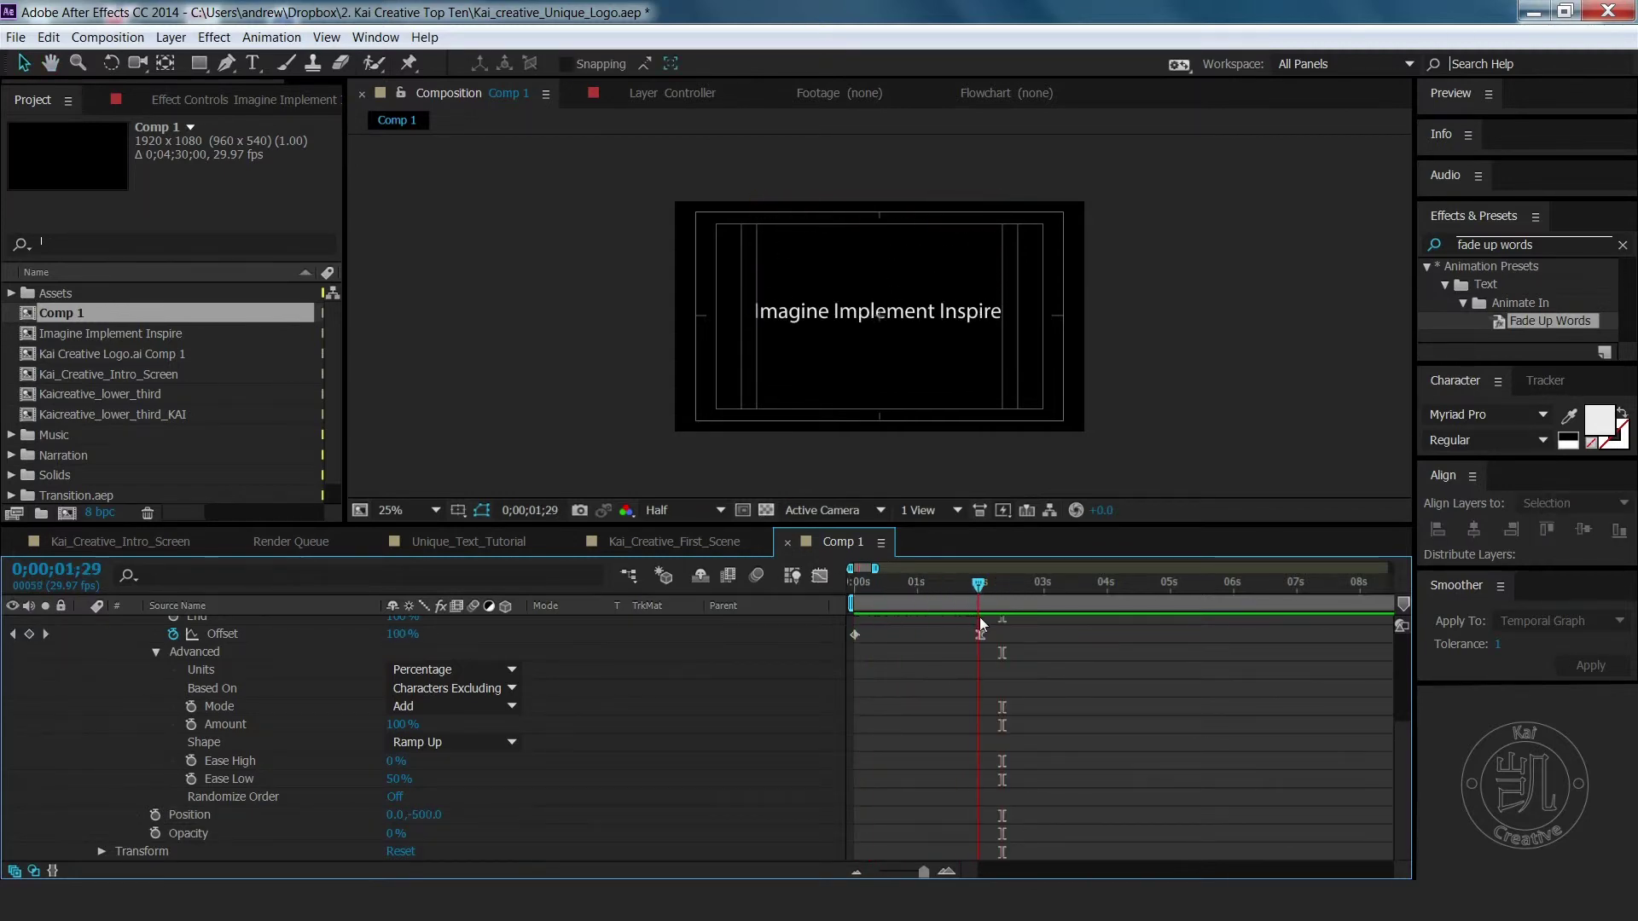
pyautogui.press('space')
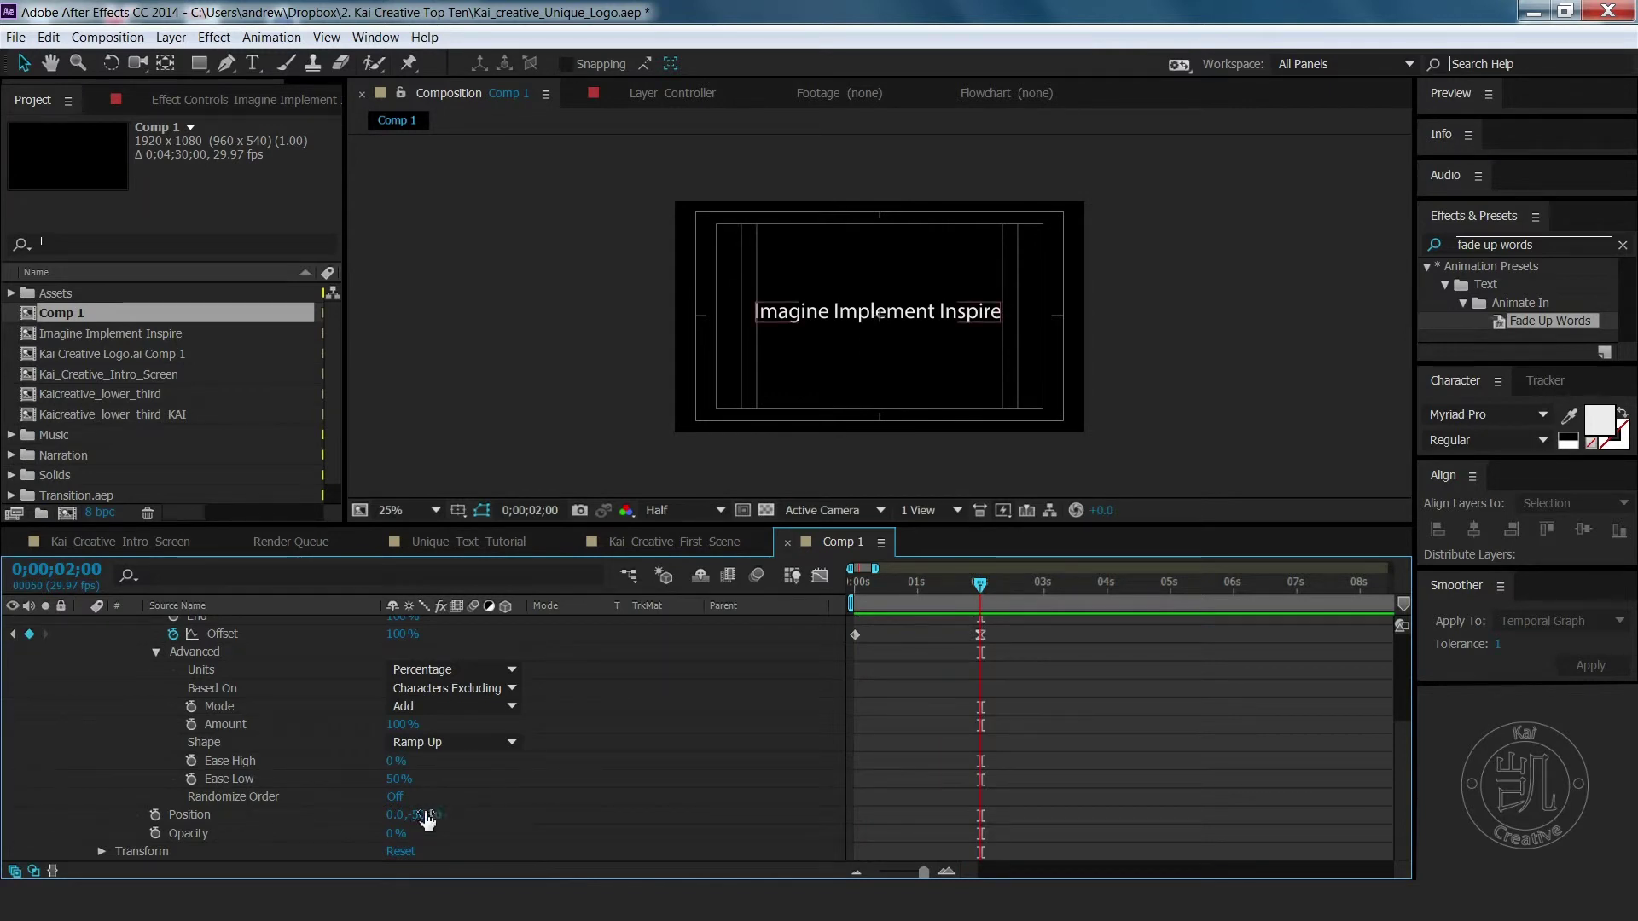
# Change the vertical position offset to 500 and preview
pyautogui.click(426, 816)
pyautogui.press('Home')
pyautogui.press('Delete')
pyautogui.press('Return')
pyautogui.press('space')
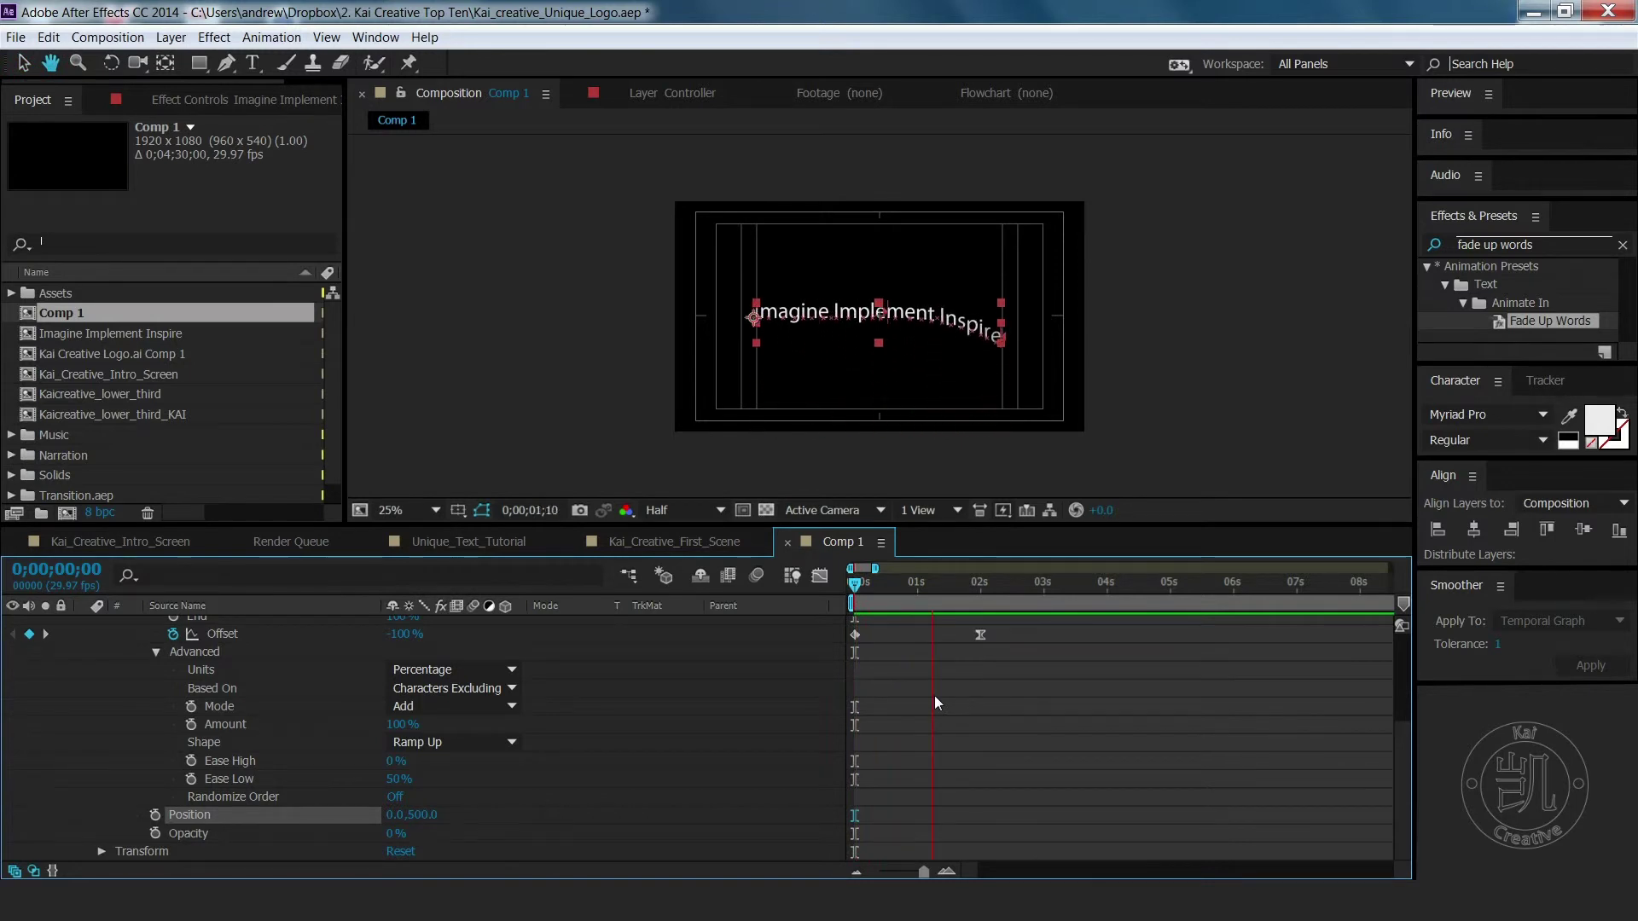
# Set the horizontal offset to -500 and preview the diagonal slide-in
pyautogui.press('space')
pyautogui.click(395, 814)
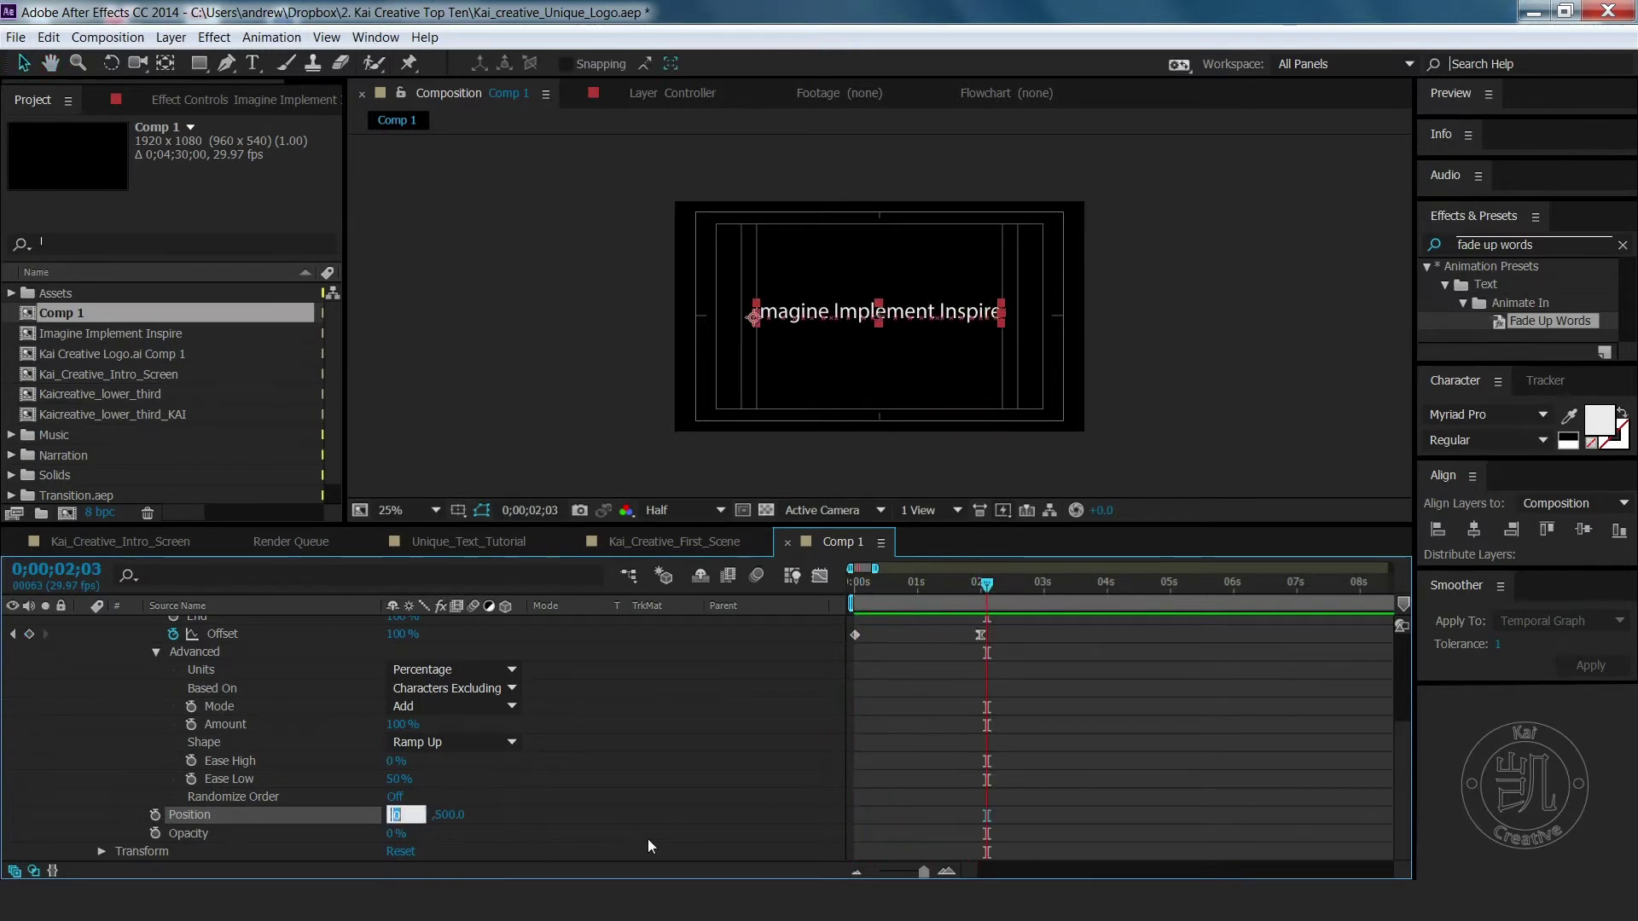
pyautogui.write('500')
pyautogui.press('Return')
pyautogui.press('space')
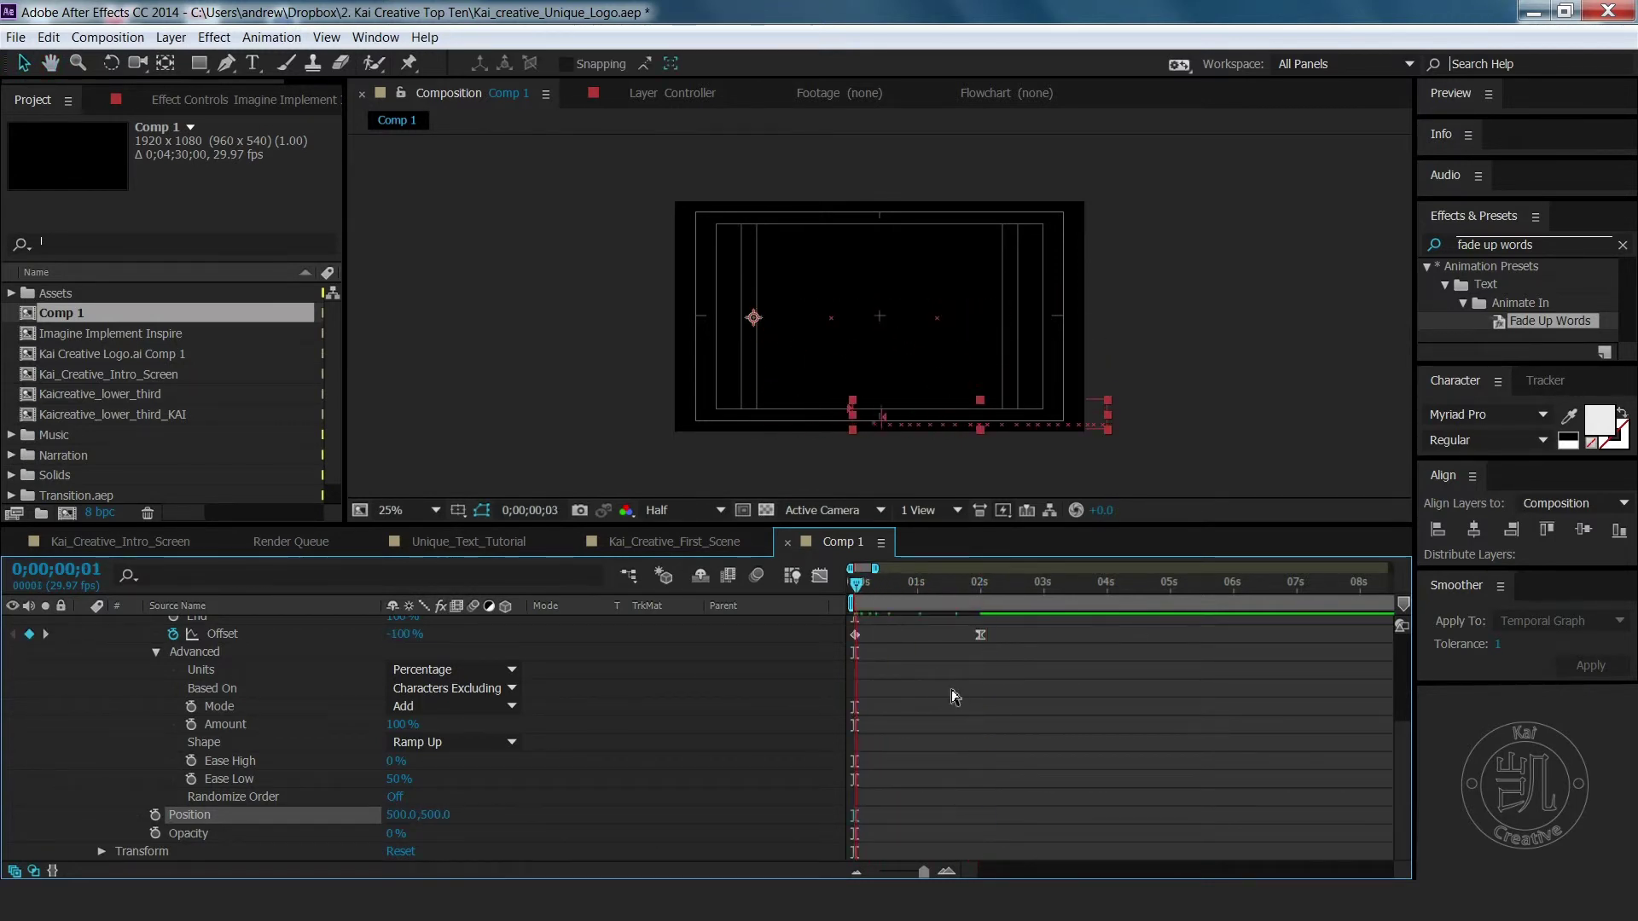
pyautogui.click(857, 583)
pyautogui.click(396, 815)
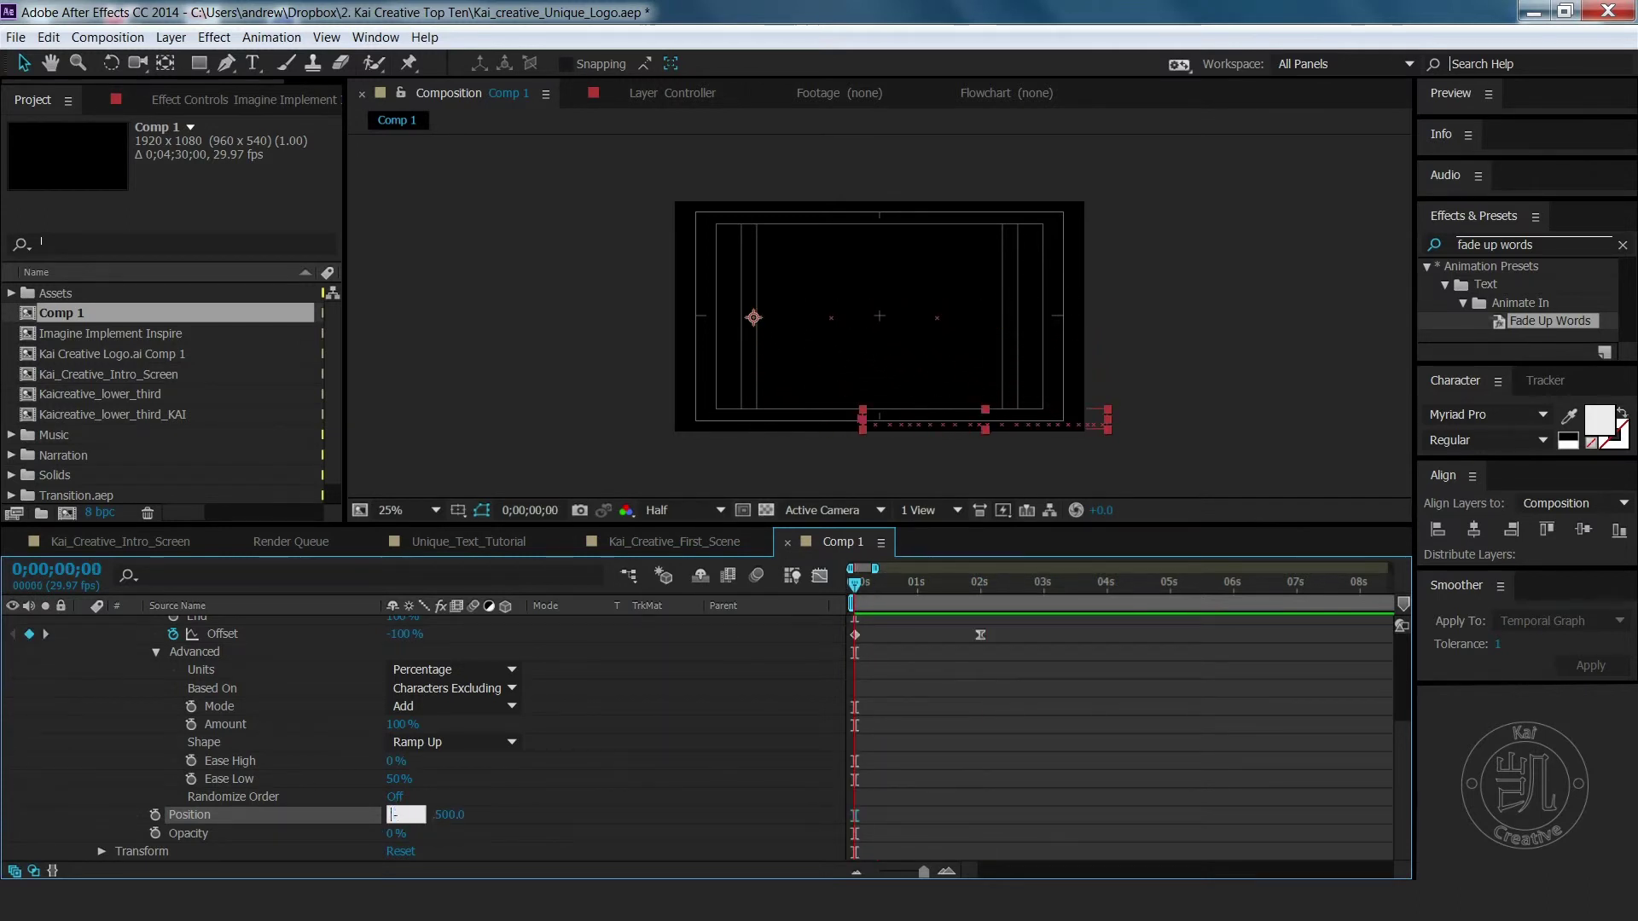
pyautogui.write('-500')
pyautogui.press('Return')
pyautogui.press('space')
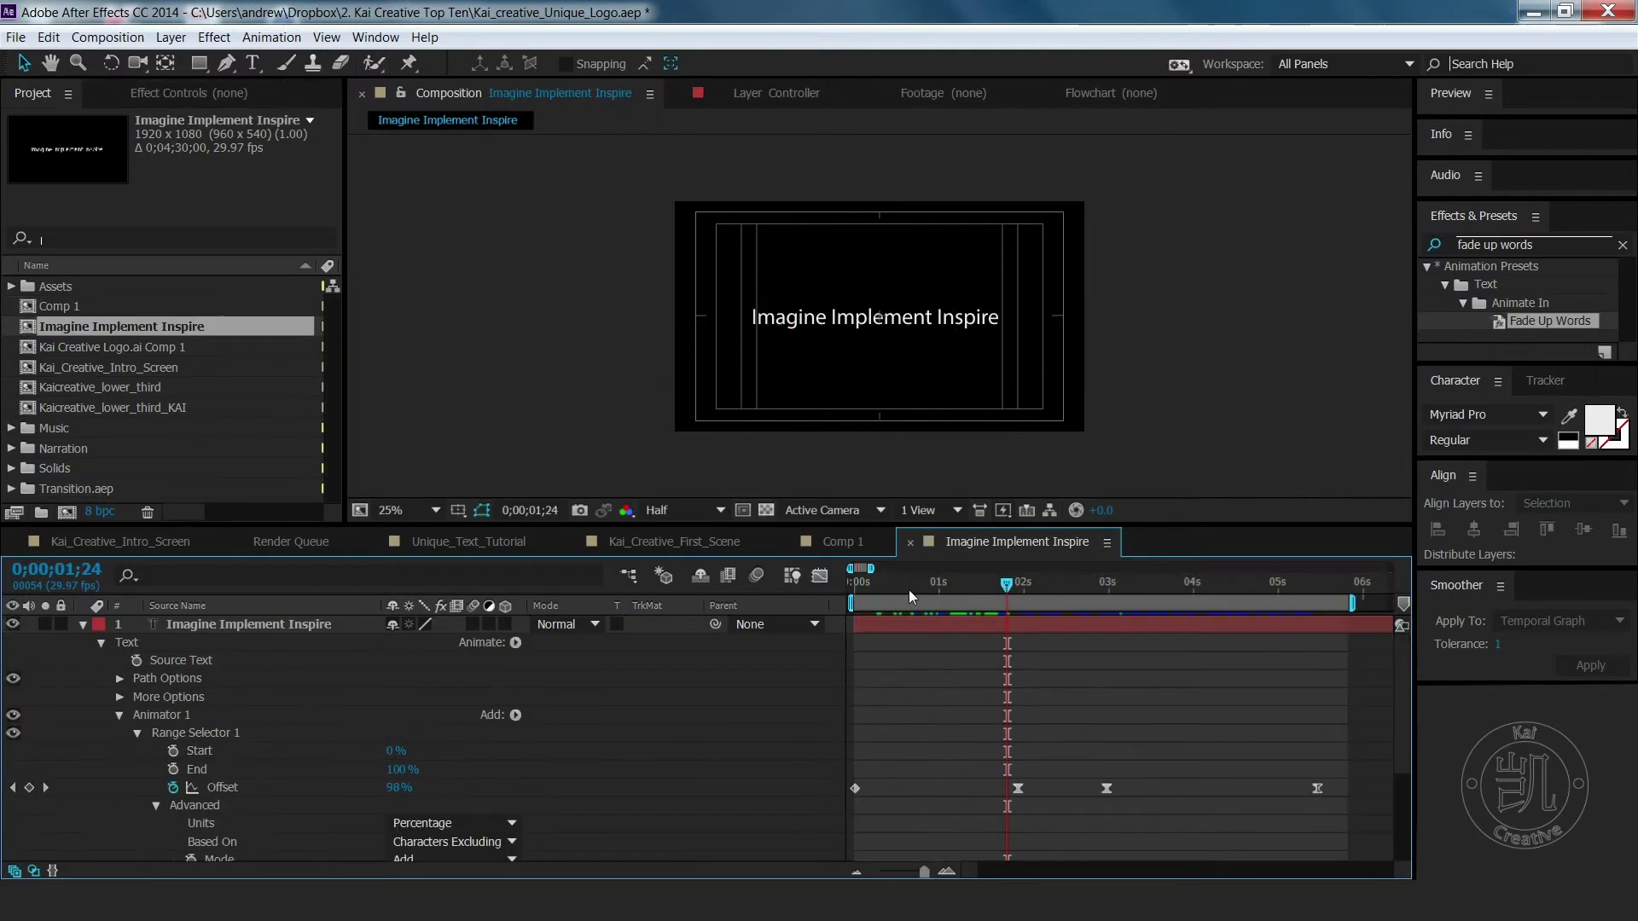
# Play the finished Imagine Implement Inspire animation from the start
pyautogui.press('Home')
pyautogui.press('space')
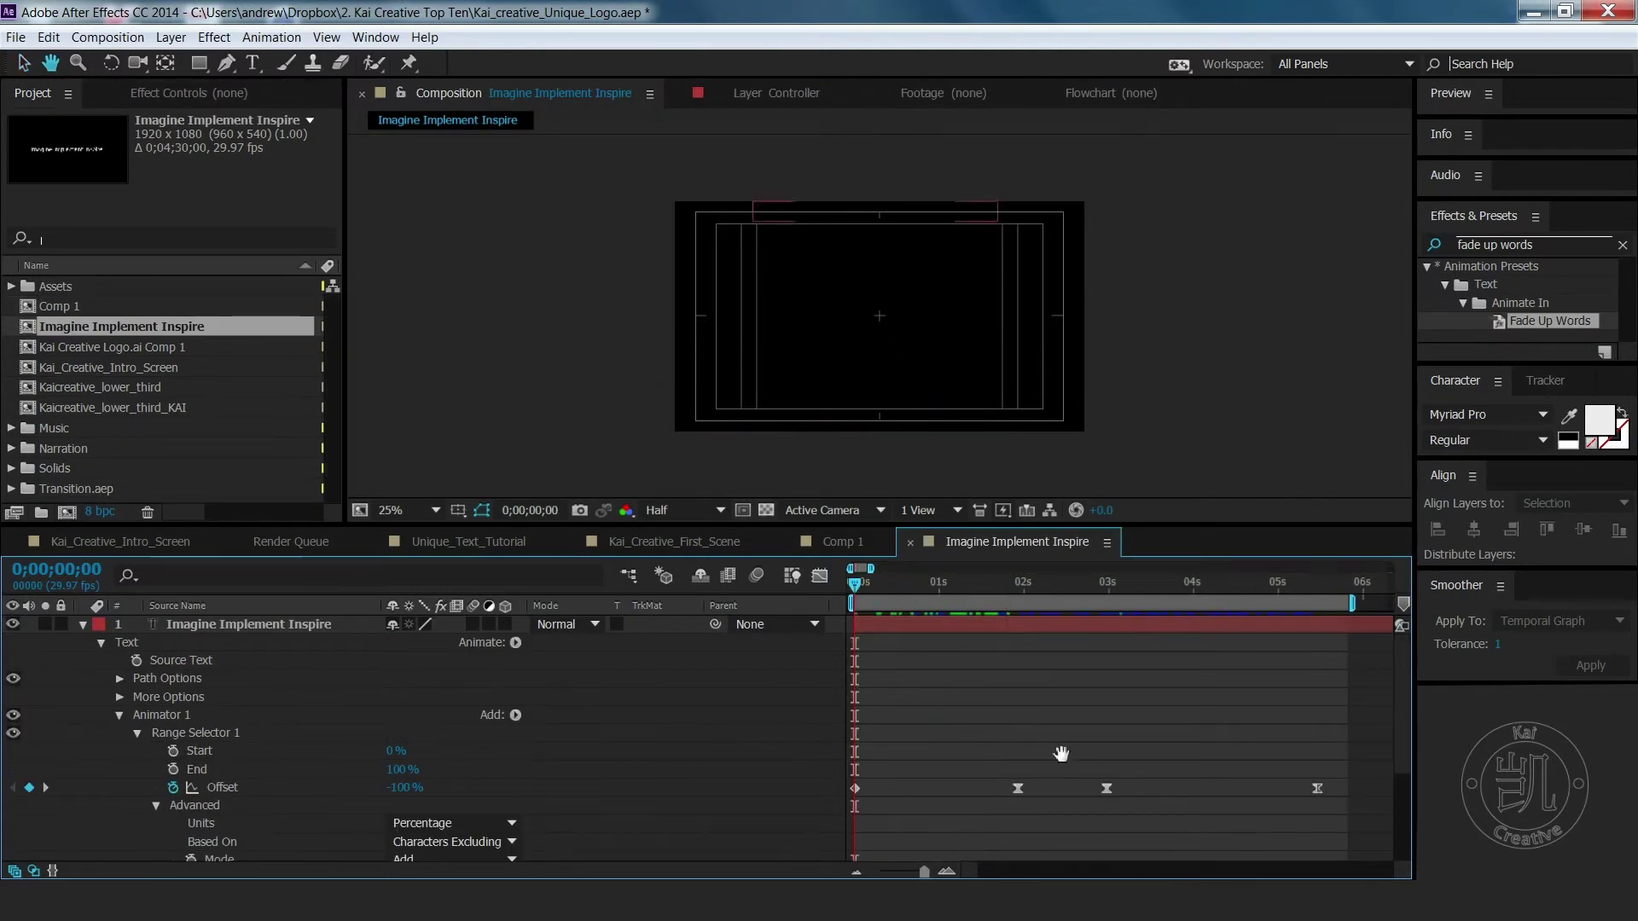